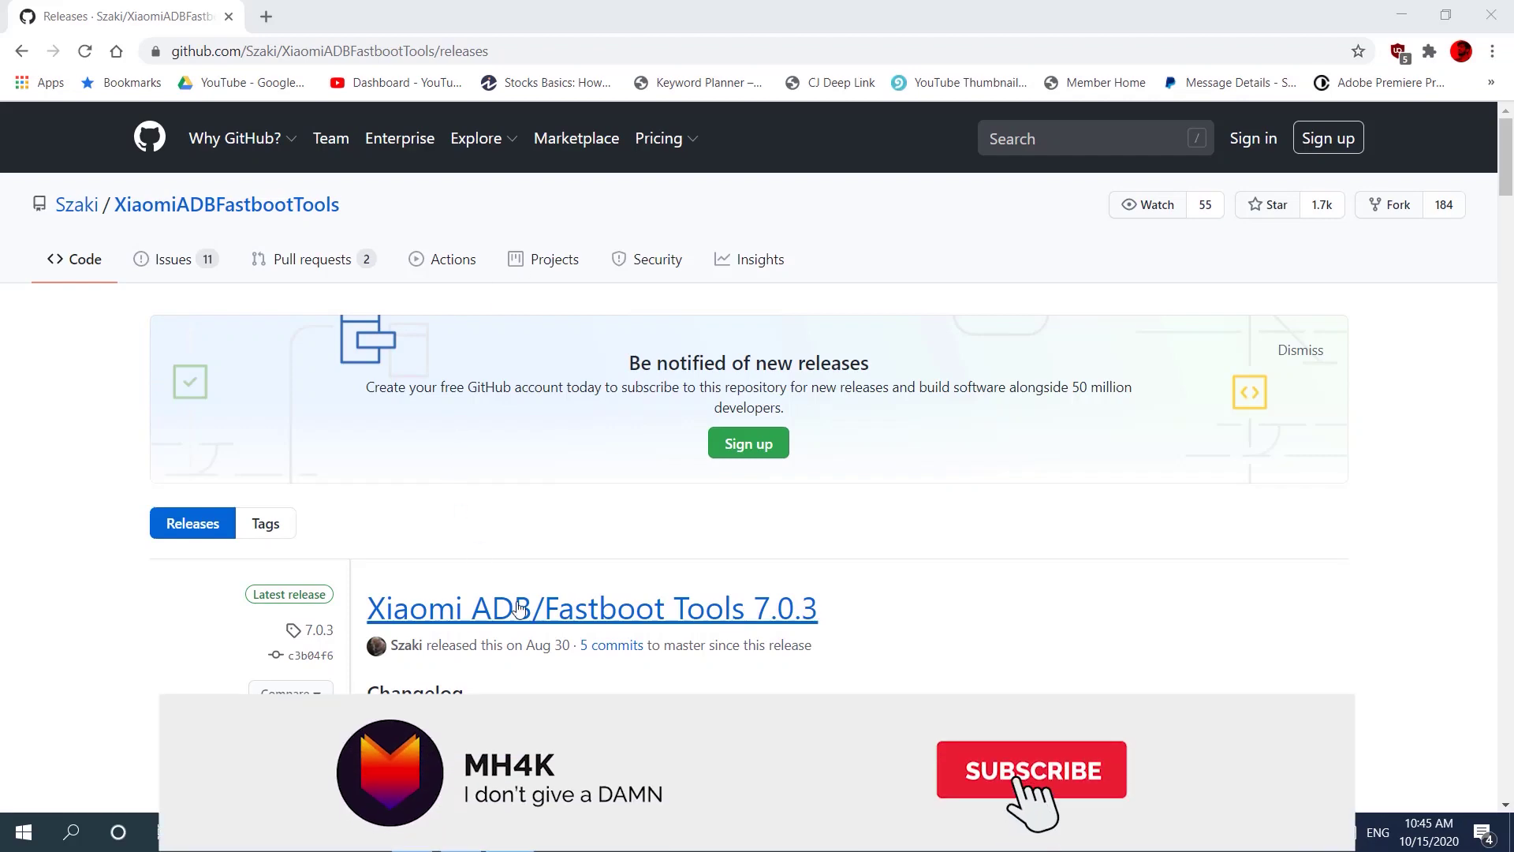
In Downloads, check the properties of XiaomiADBFastbootTools_2 and note its .jar extension.
{"action": "scroll", "coordinate": [623, 629], "scroll_direction": "down", "scroll_amount": 3}
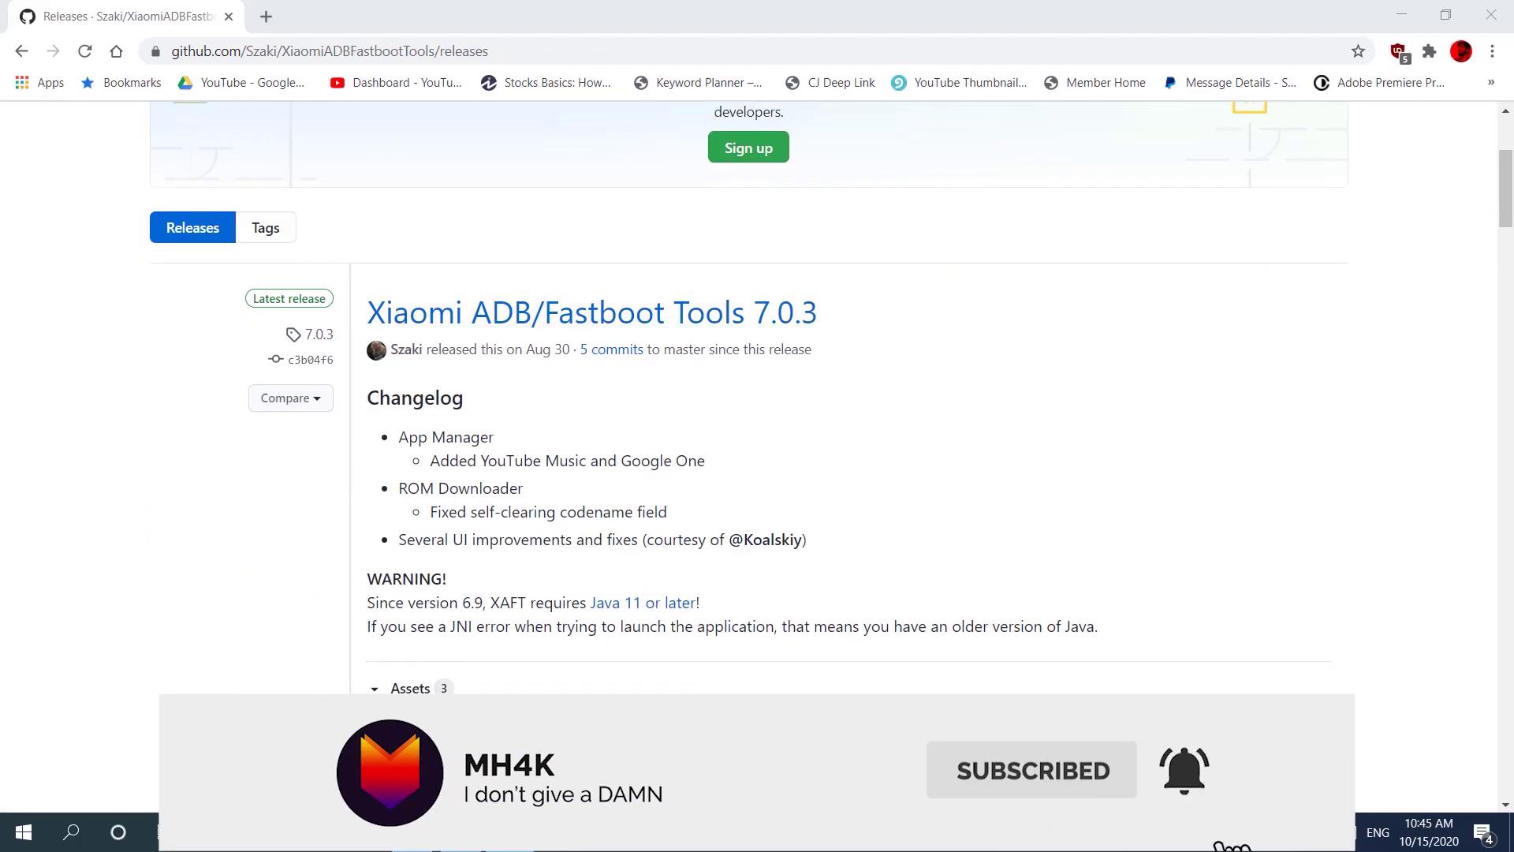
{"action": "scroll", "coordinate": [517, 556], "scroll_direction": "up", "scroll_amount": 3}
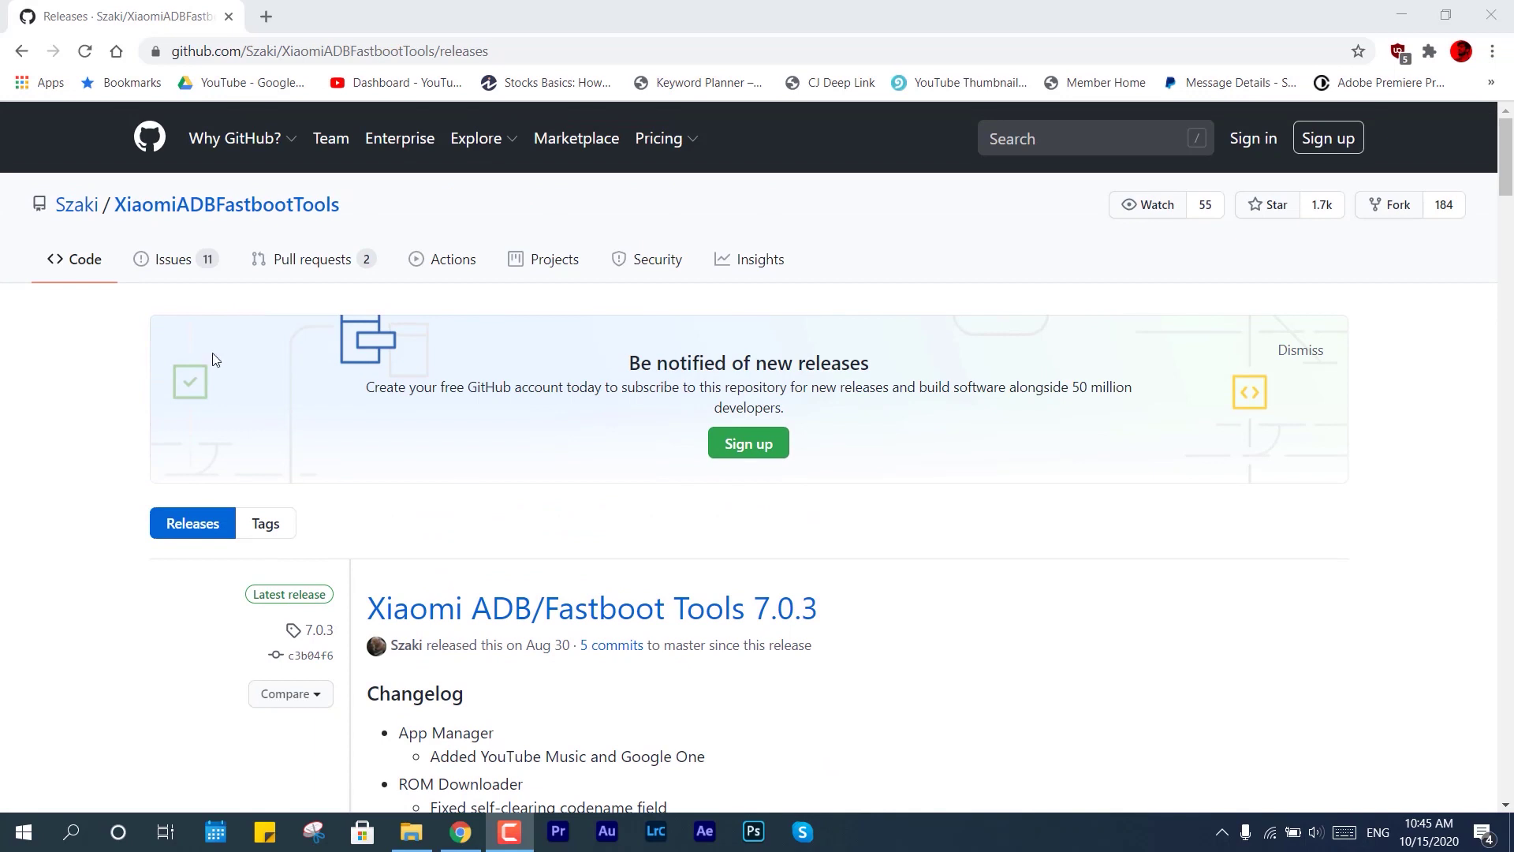
{"action": "left_click", "coordinate": [415, 52]}
{"action": "left_click", "coordinate": [1392, 691]}
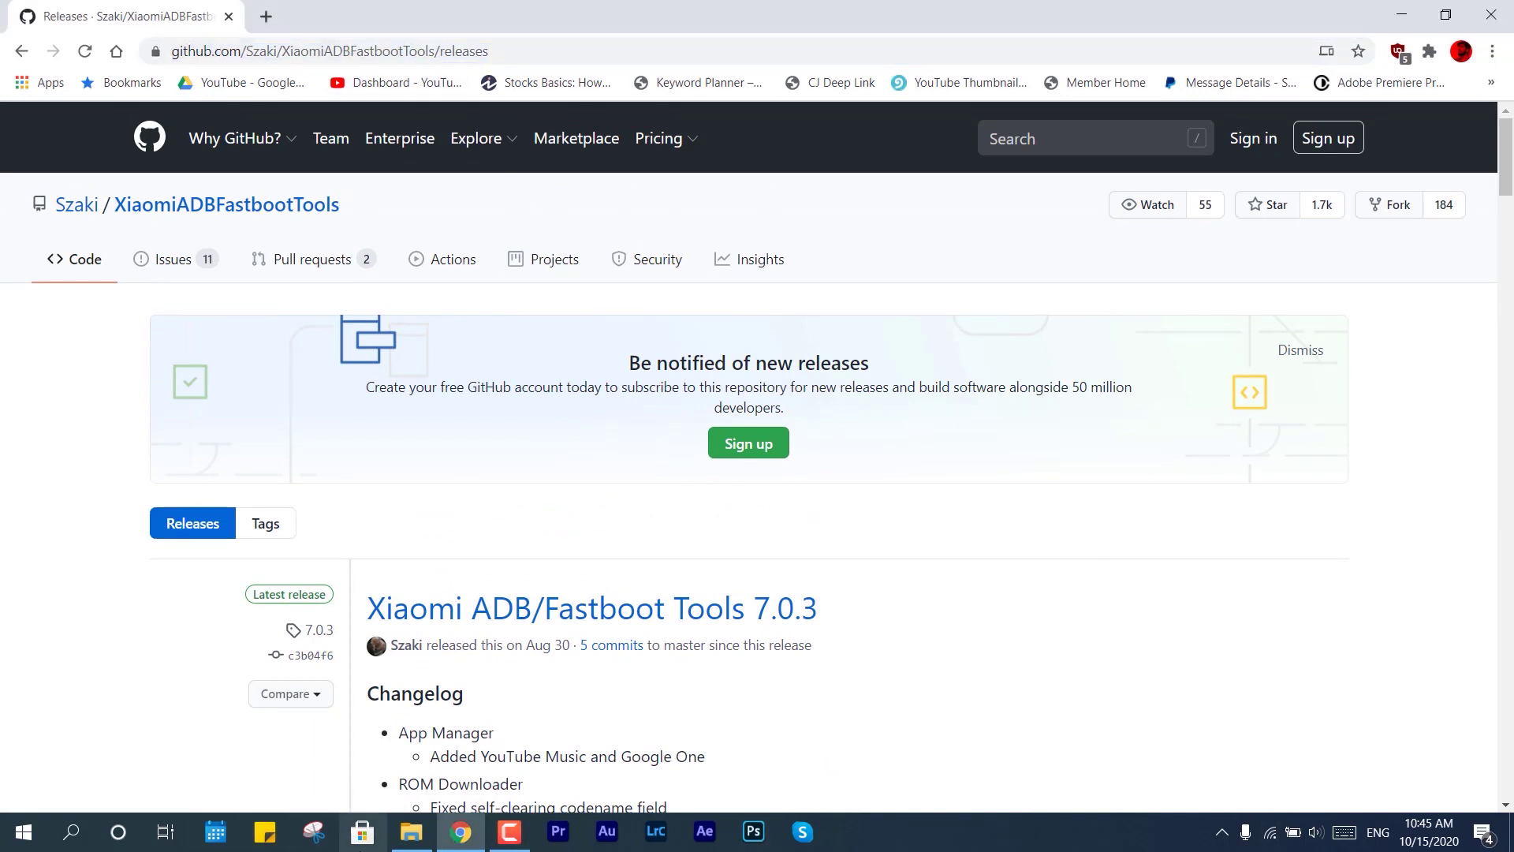
{"action": "left_click", "coordinate": [411, 831]}
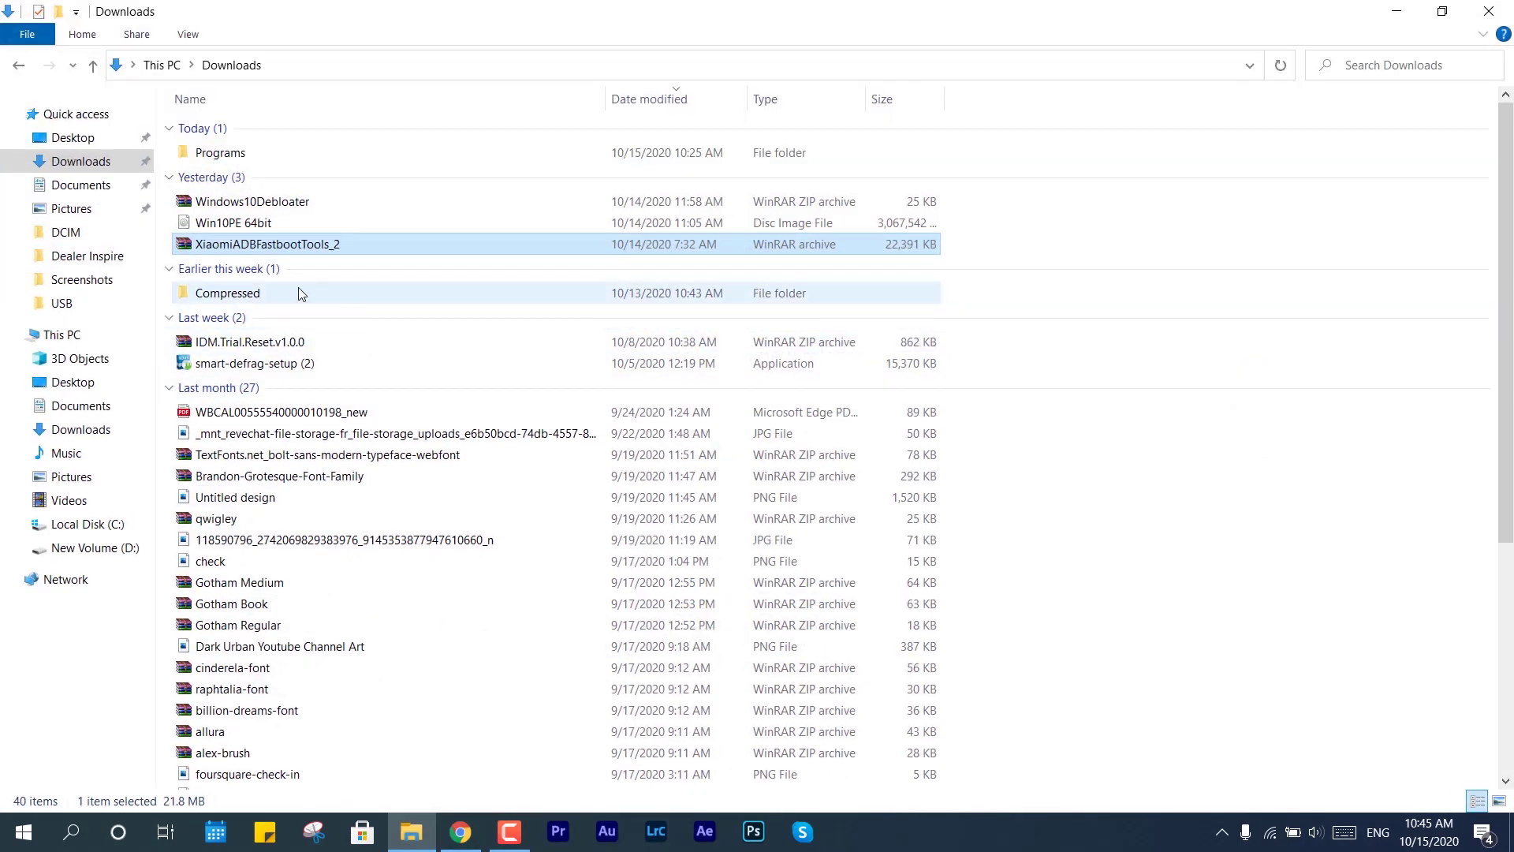
{"action": "right_click", "coordinate": [246, 257]}
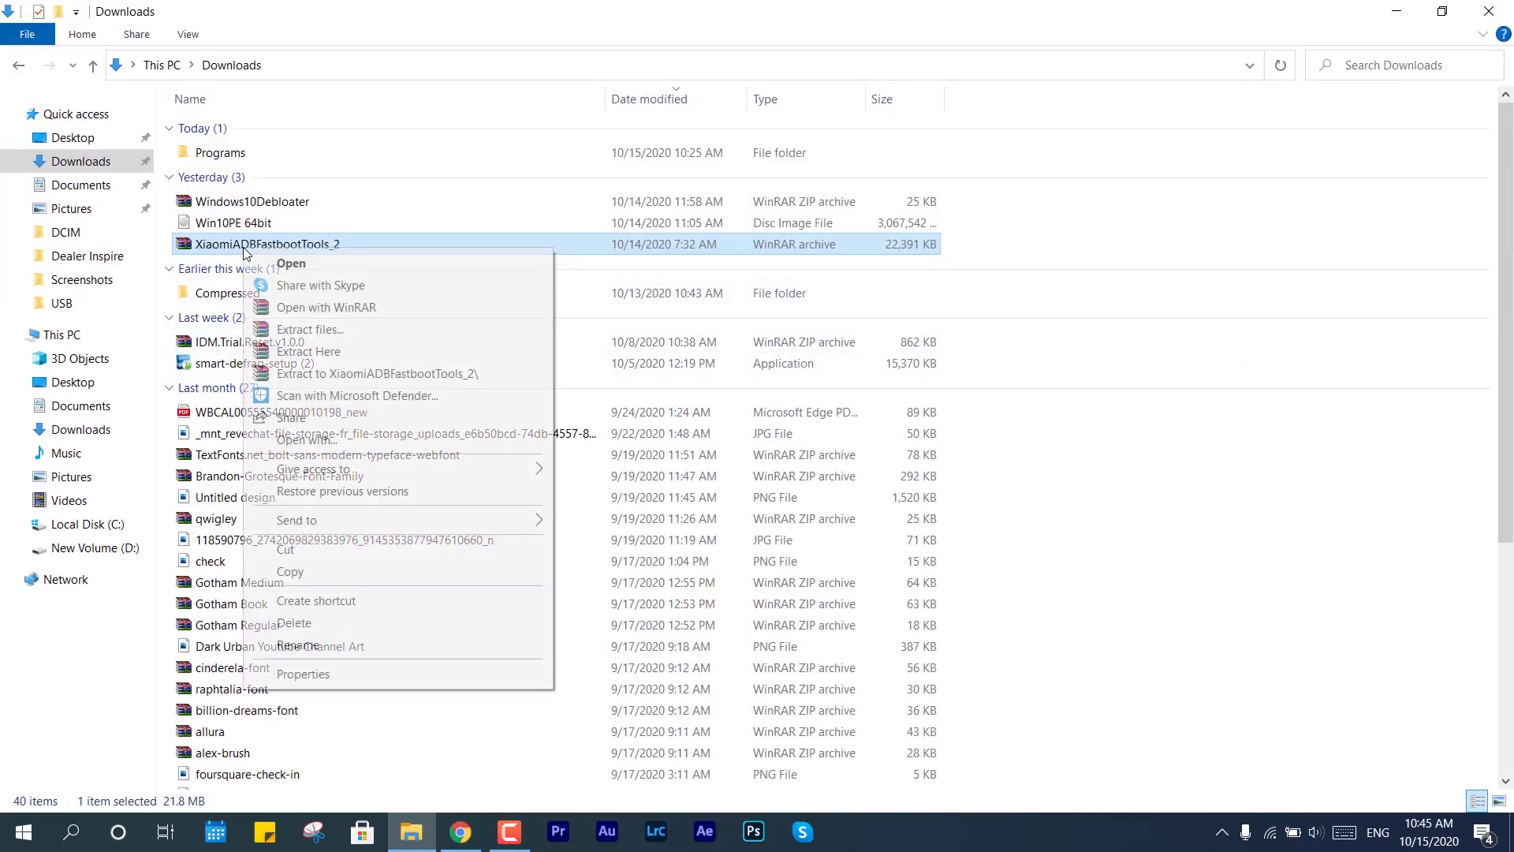
{"action": "left_click", "coordinate": [445, 677]}
{"action": "left_click_drag", "start_coordinate": [458, 377], "coordinate": [424, 381]}
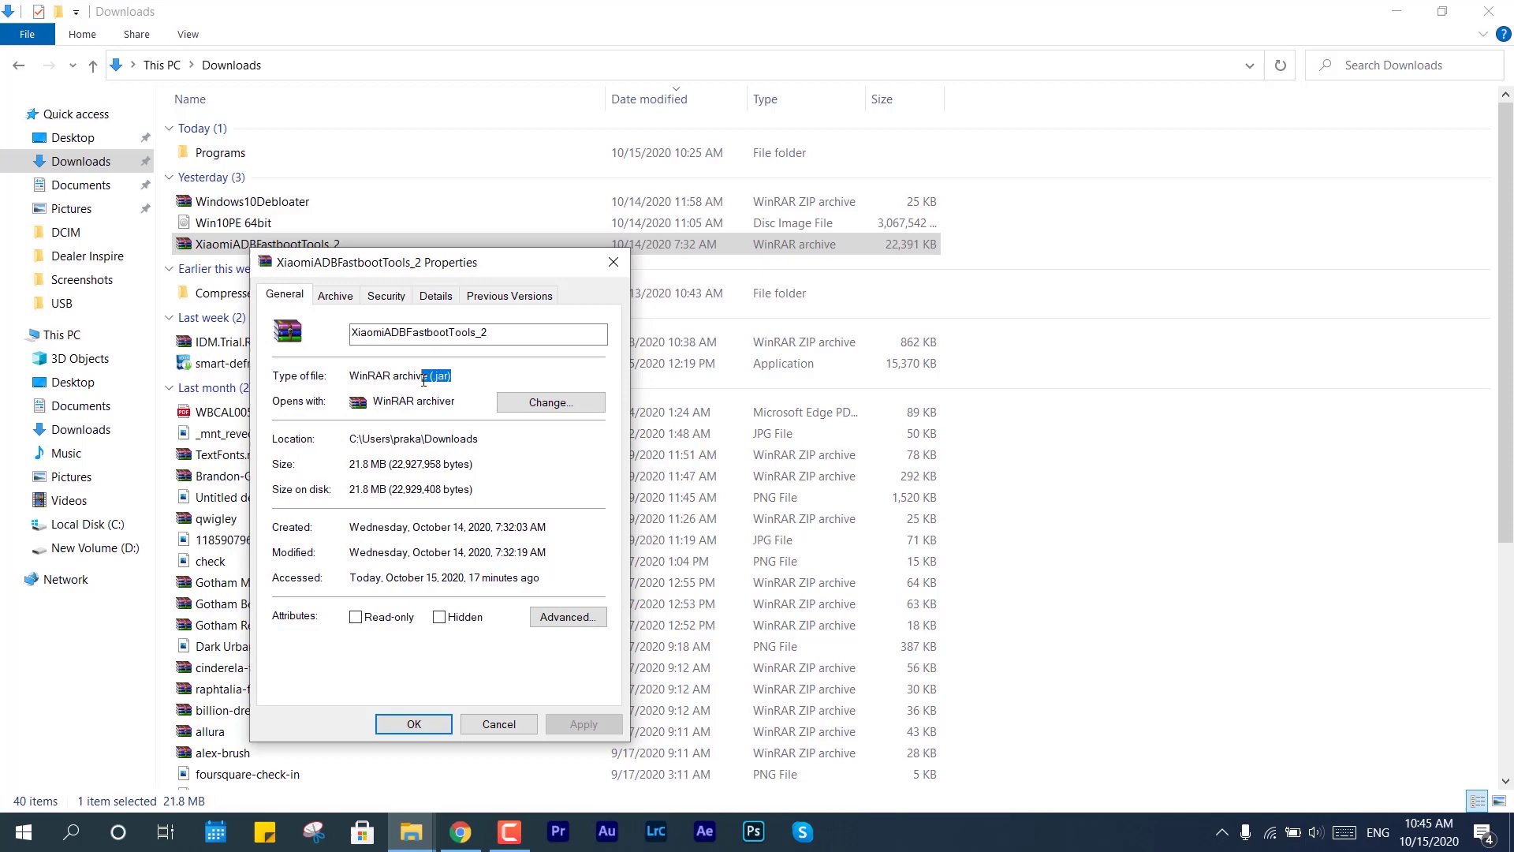
{"action": "left_click", "coordinate": [499, 723]}
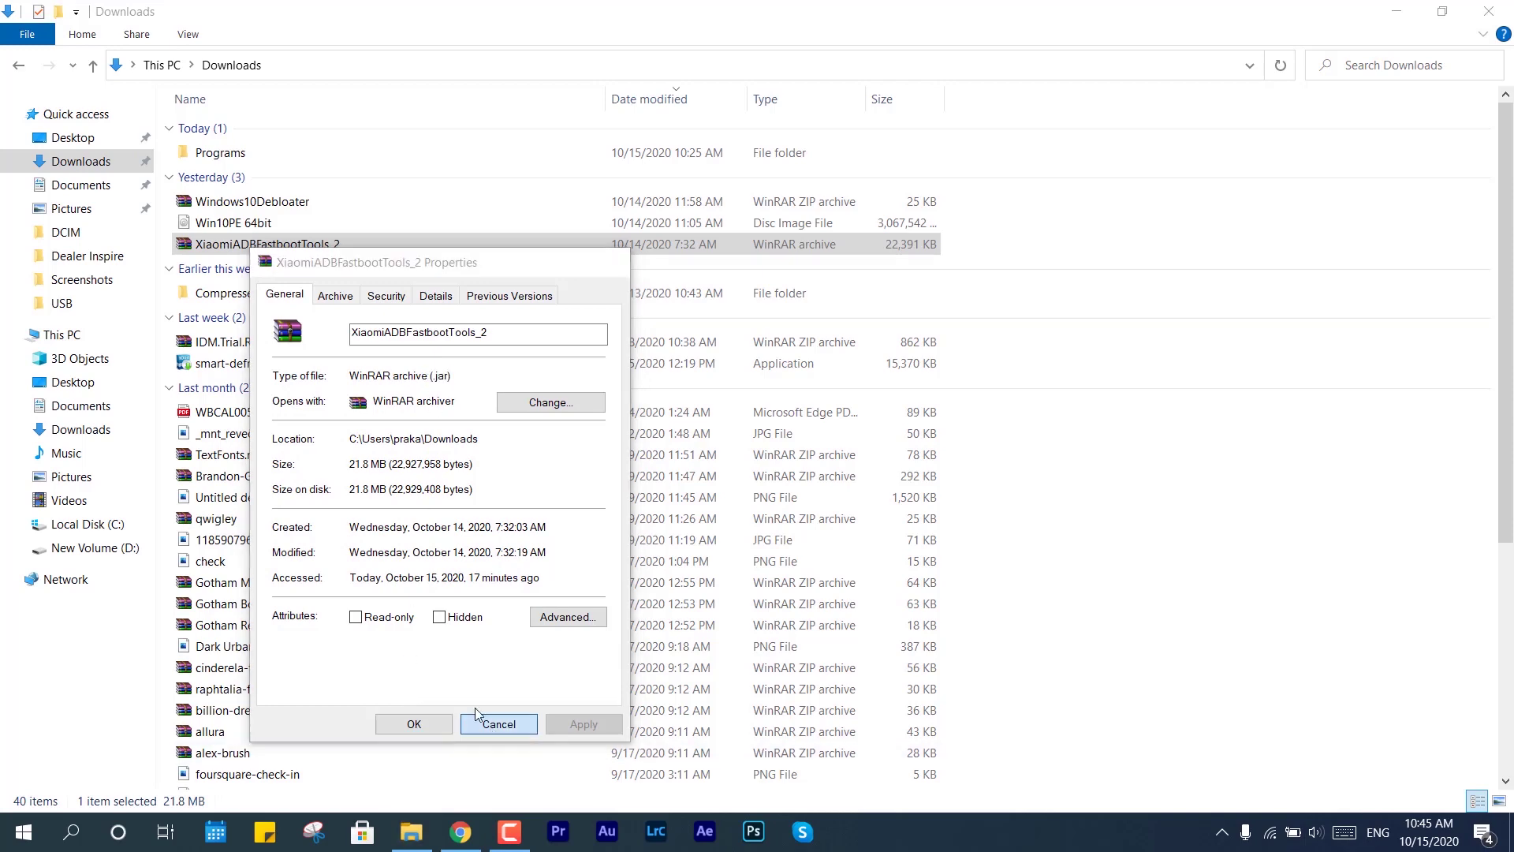
Browse XiaomiADBFastbootTools_2's contents in the archive viewer, then return to the GitHub releases page.
{"action": "double_click", "coordinate": [268, 251]}
{"action": "scroll", "coordinate": [122, 587], "scroll_direction": "down", "scroll_amount": 7}
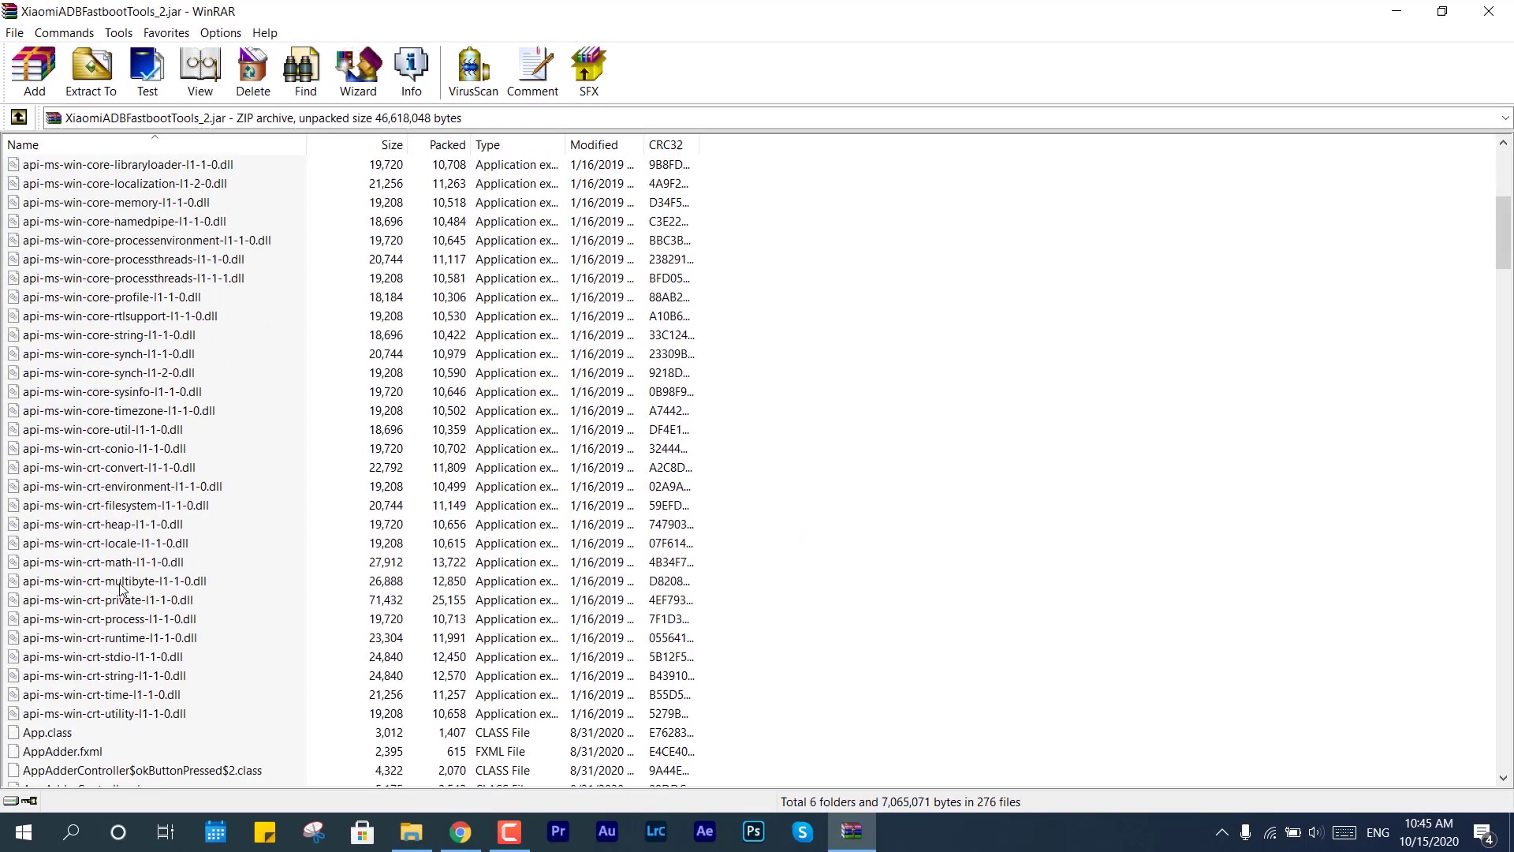
{"action": "scroll", "coordinate": [122, 587], "scroll_direction": "down", "scroll_amount": 10}
{"action": "scroll", "coordinate": [122, 587], "scroll_direction": "up", "scroll_amount": 1}
{"action": "left_click", "coordinate": [1489, 11]}
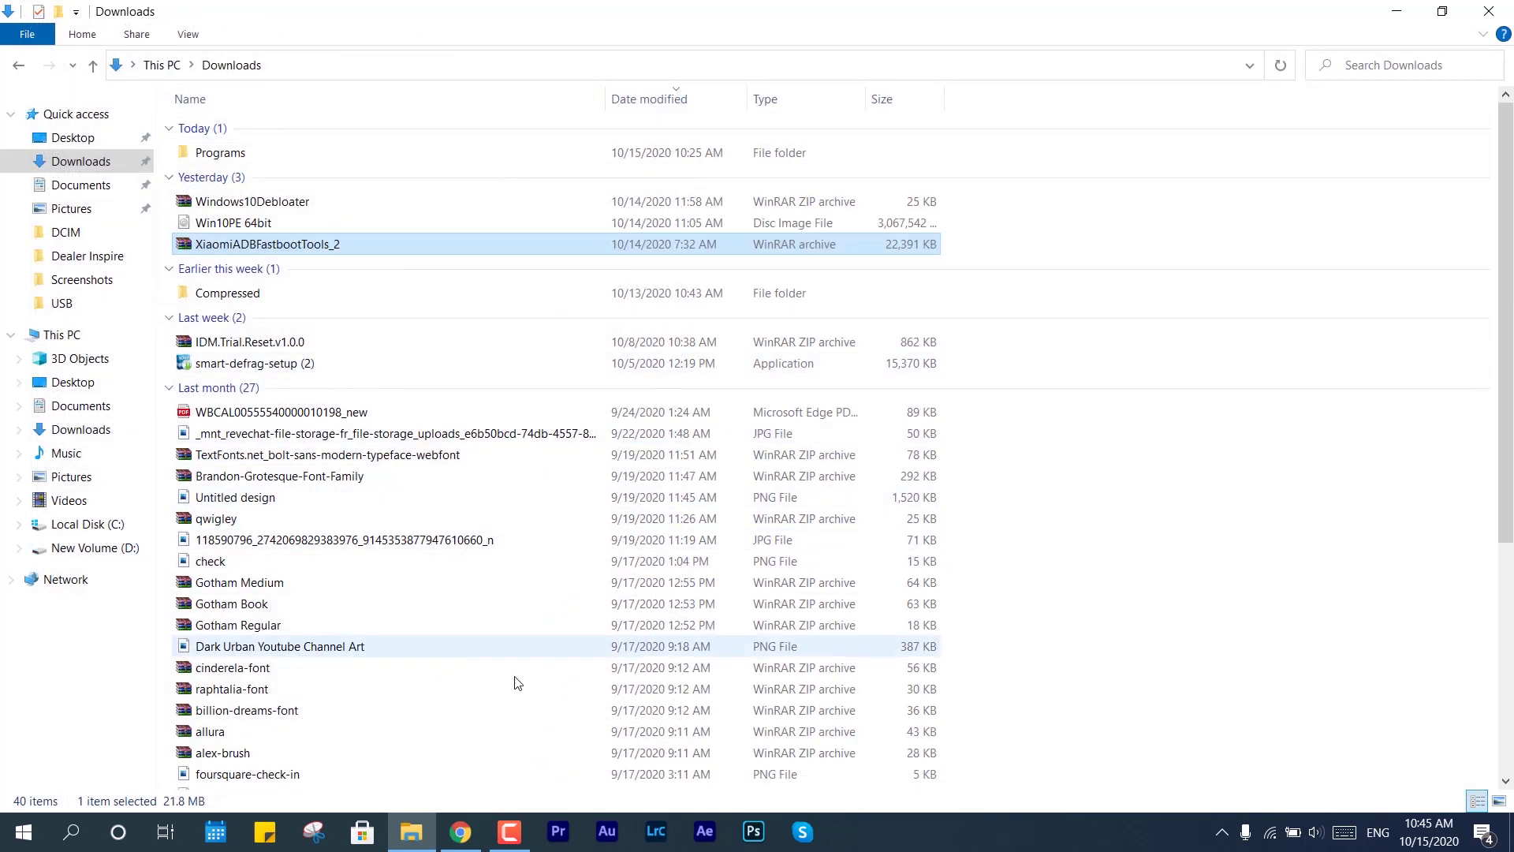
{"action": "left_click", "coordinate": [461, 832]}
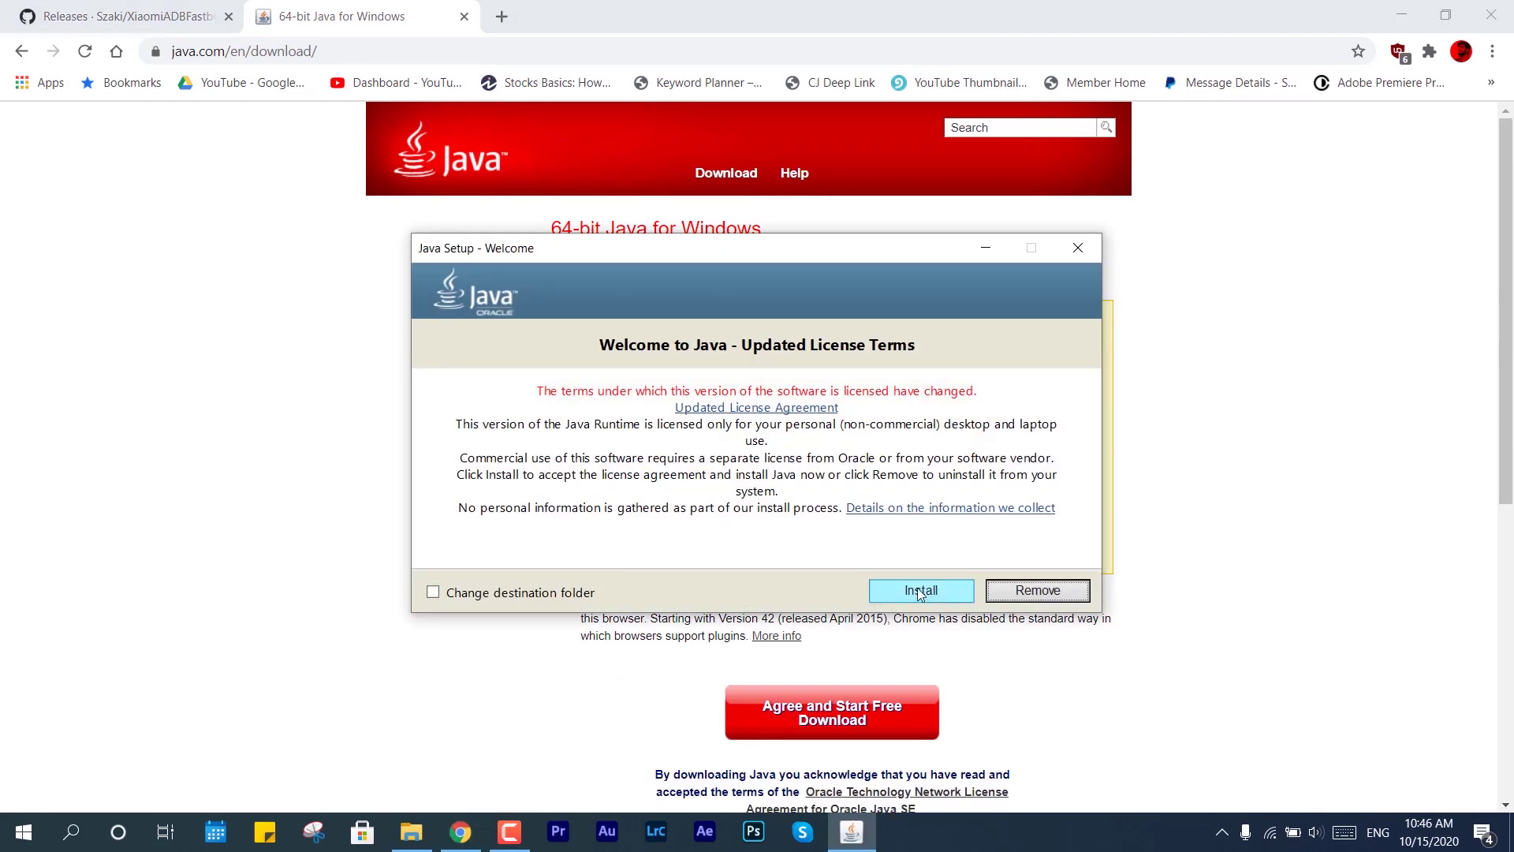
Accept the terms to install Java, then close the finished Java Setup installer.
{"action": "left_click", "coordinate": [916, 588]}
{"action": "left_click", "coordinate": [465, 17]}
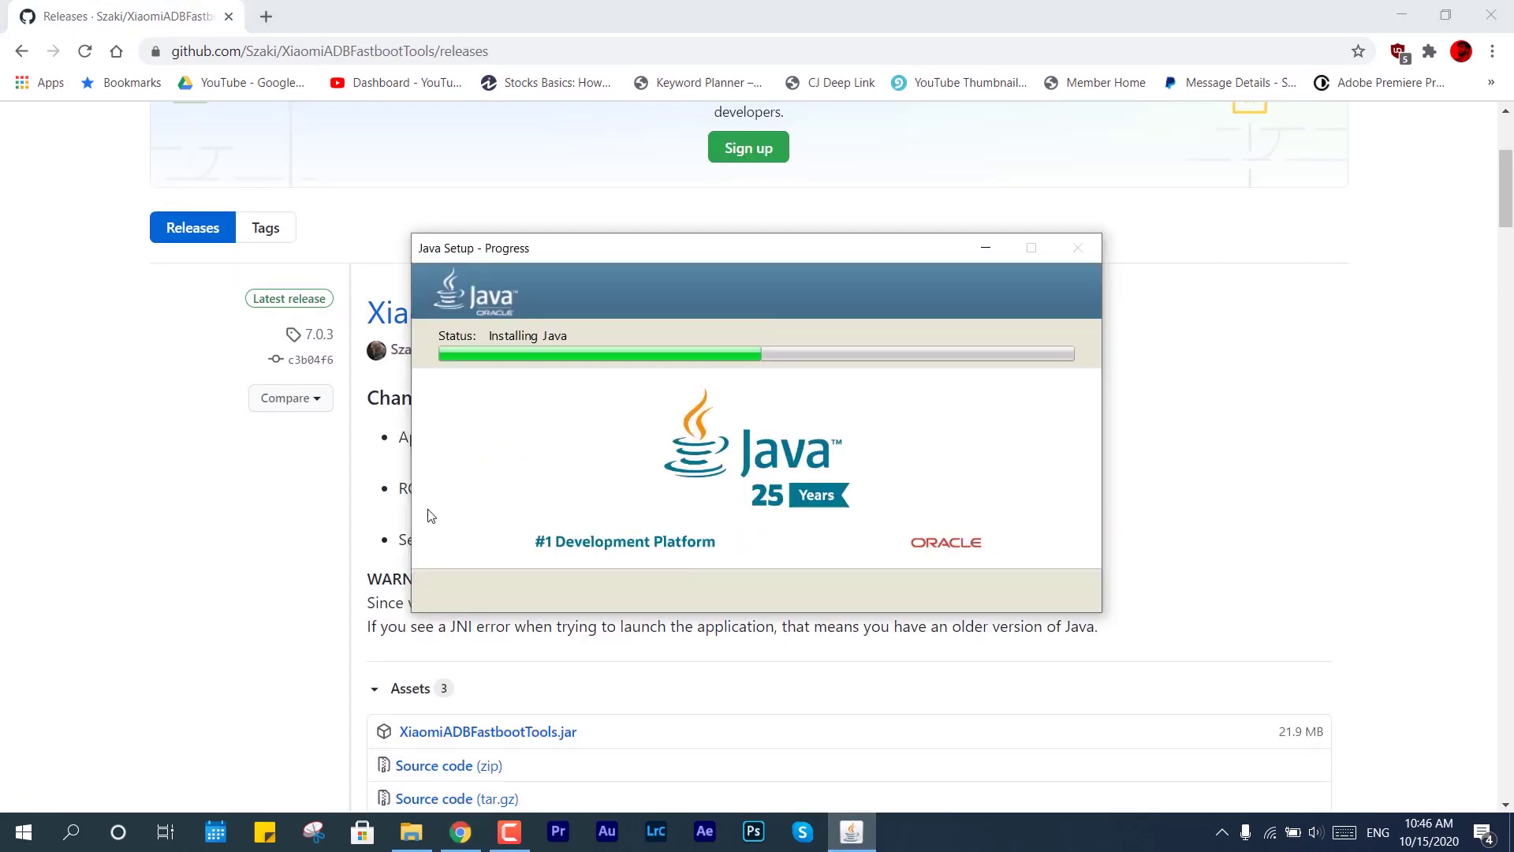
{"action": "scroll", "coordinate": [1438, 534], "scroll_direction": "down", "scroll_amount": 2}
{"action": "scroll", "coordinate": [1442, 541], "scroll_direction": "up", "scroll_amount": 6}
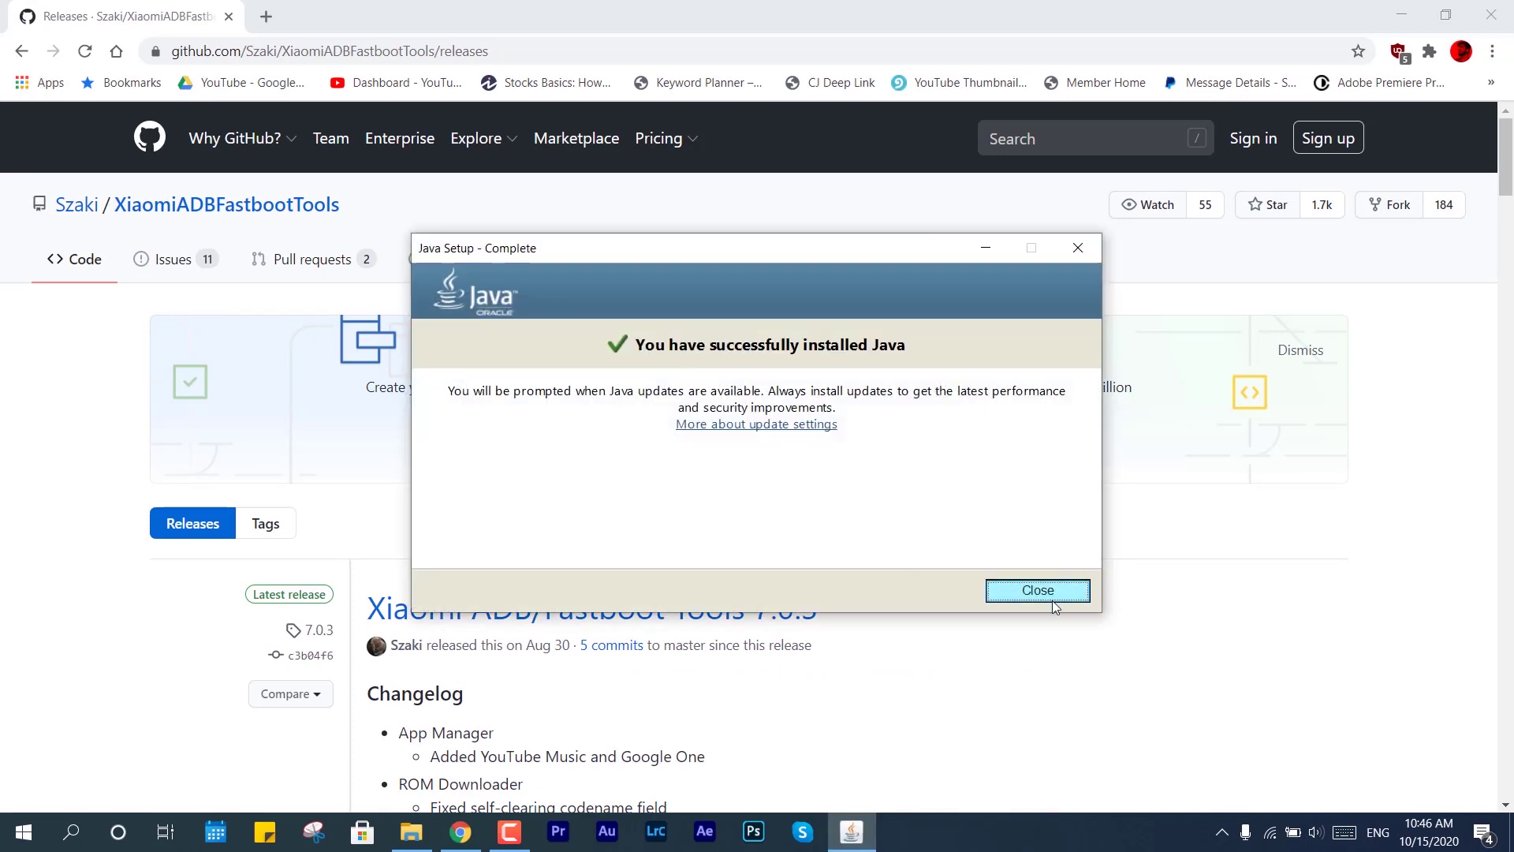
{"action": "left_click", "coordinate": [1050, 593]}
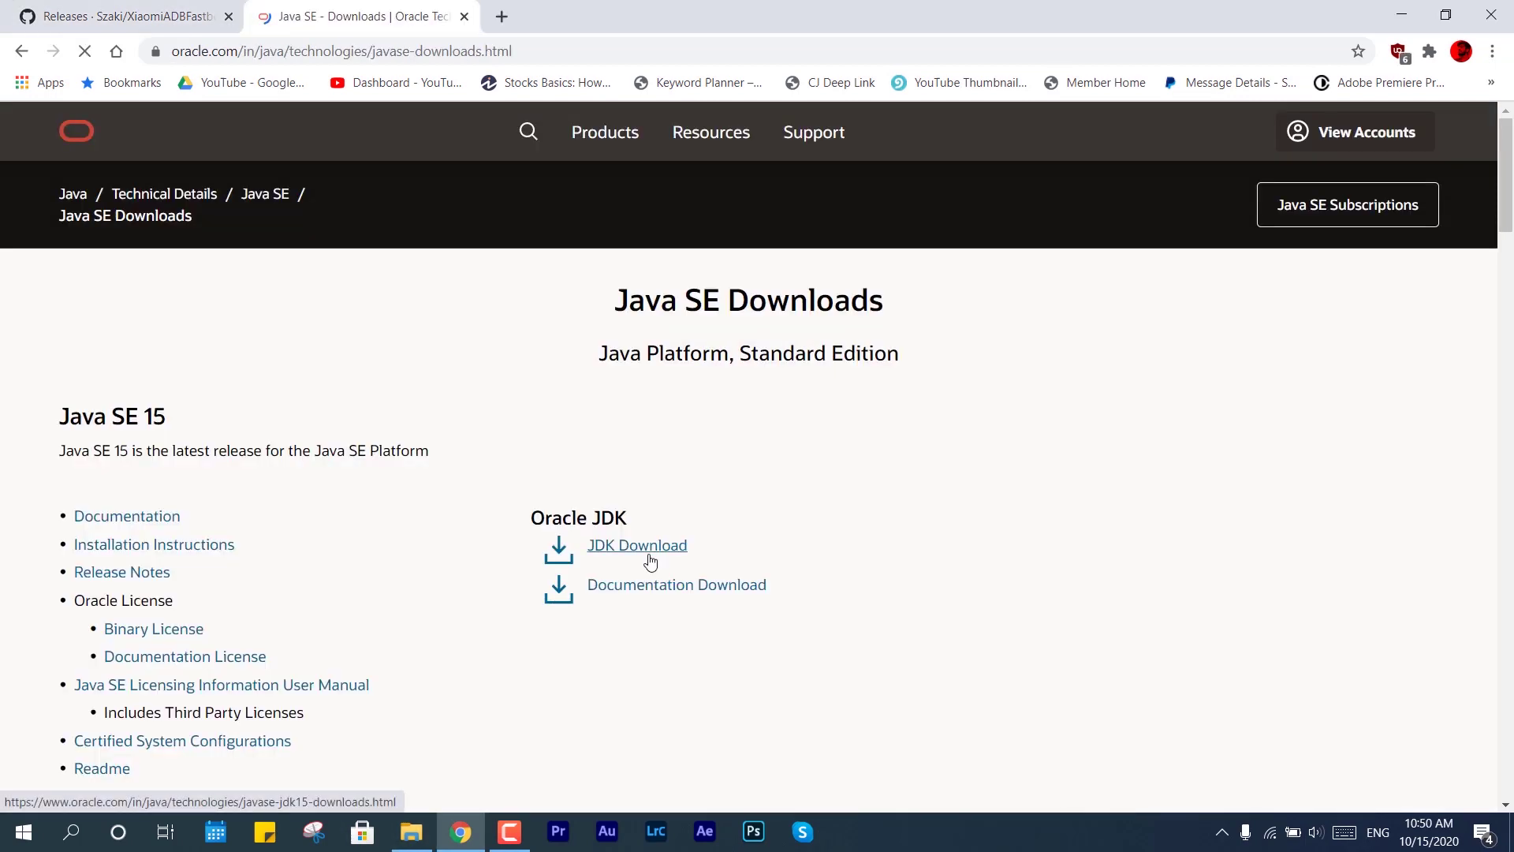
On the JDK 15 downloads page, select the Windows x64 installer and accept the Oracle license.
{"action": "scroll", "coordinate": [626, 573], "scroll_direction": "down", "scroll_amount": 10}
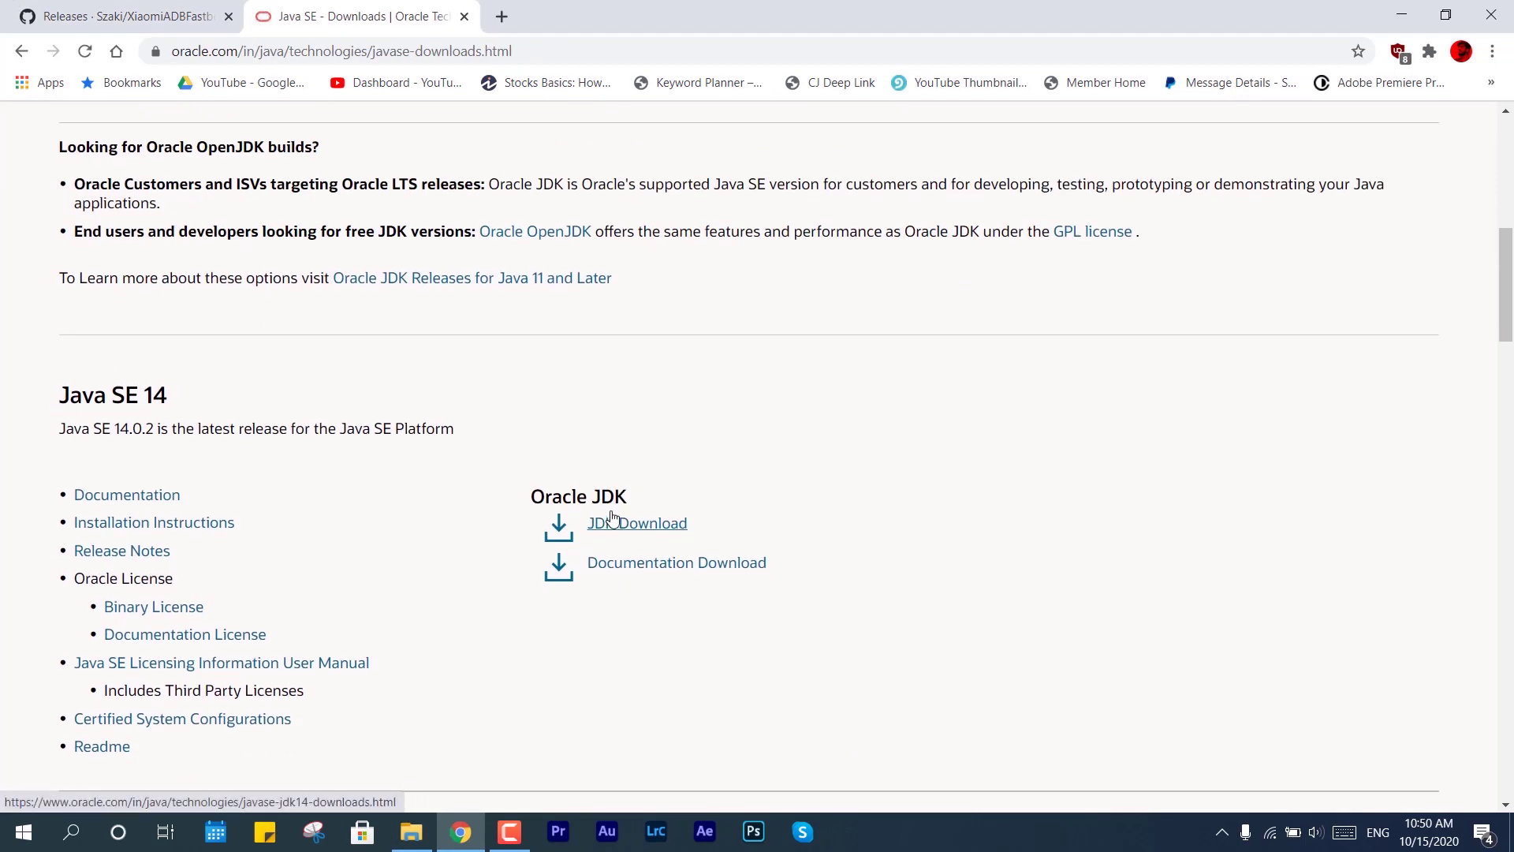
{"action": "scroll", "coordinate": [623, 526], "scroll_direction": "up", "scroll_amount": 8}
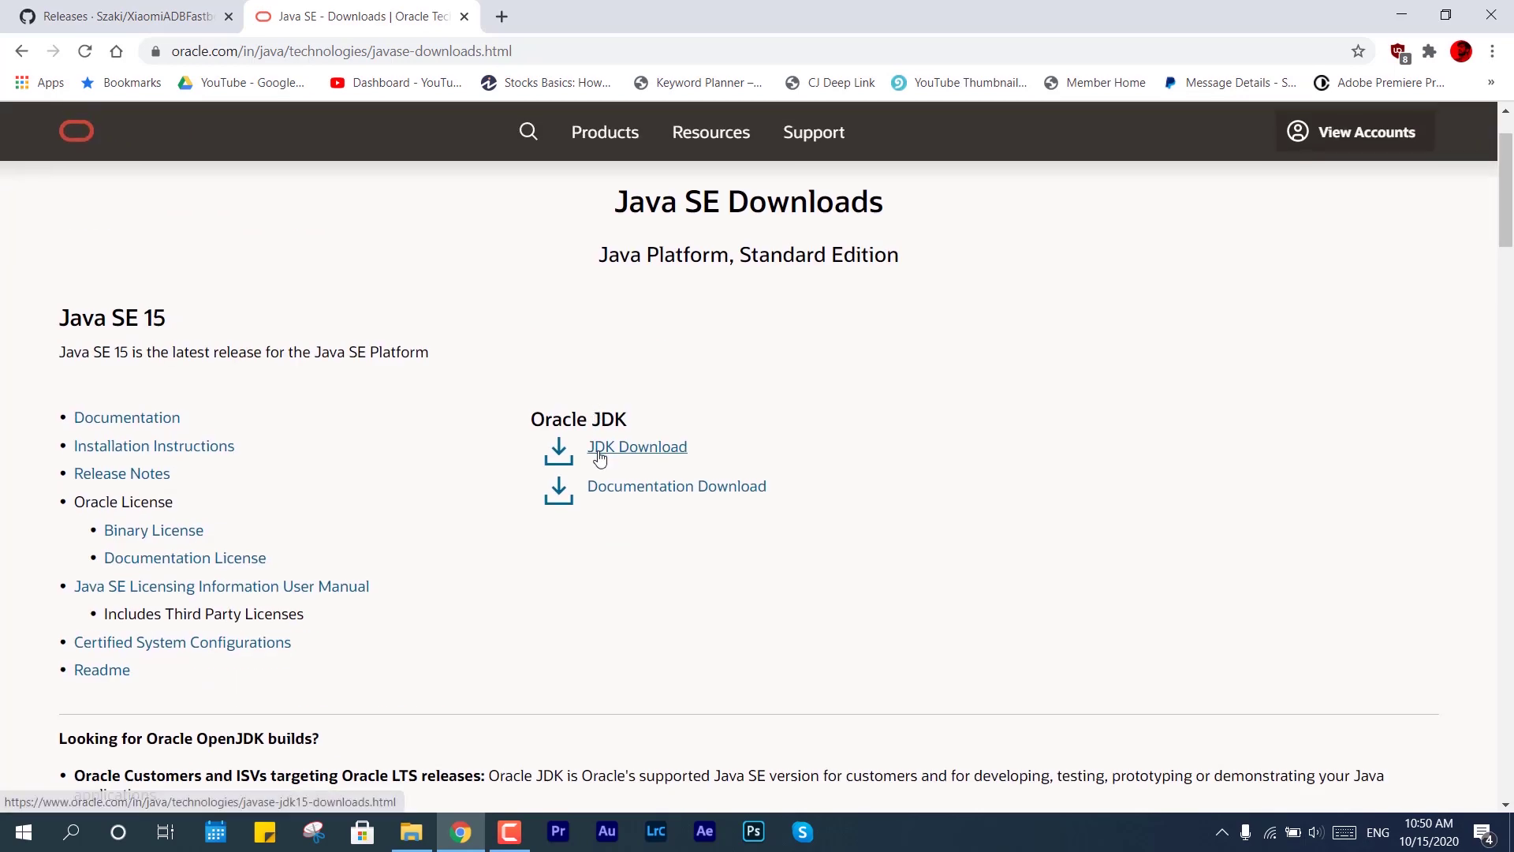
{"action": "left_click", "coordinate": [600, 447]}
{"action": "scroll", "coordinate": [735, 566], "scroll_direction": "down", "scroll_amount": 20}
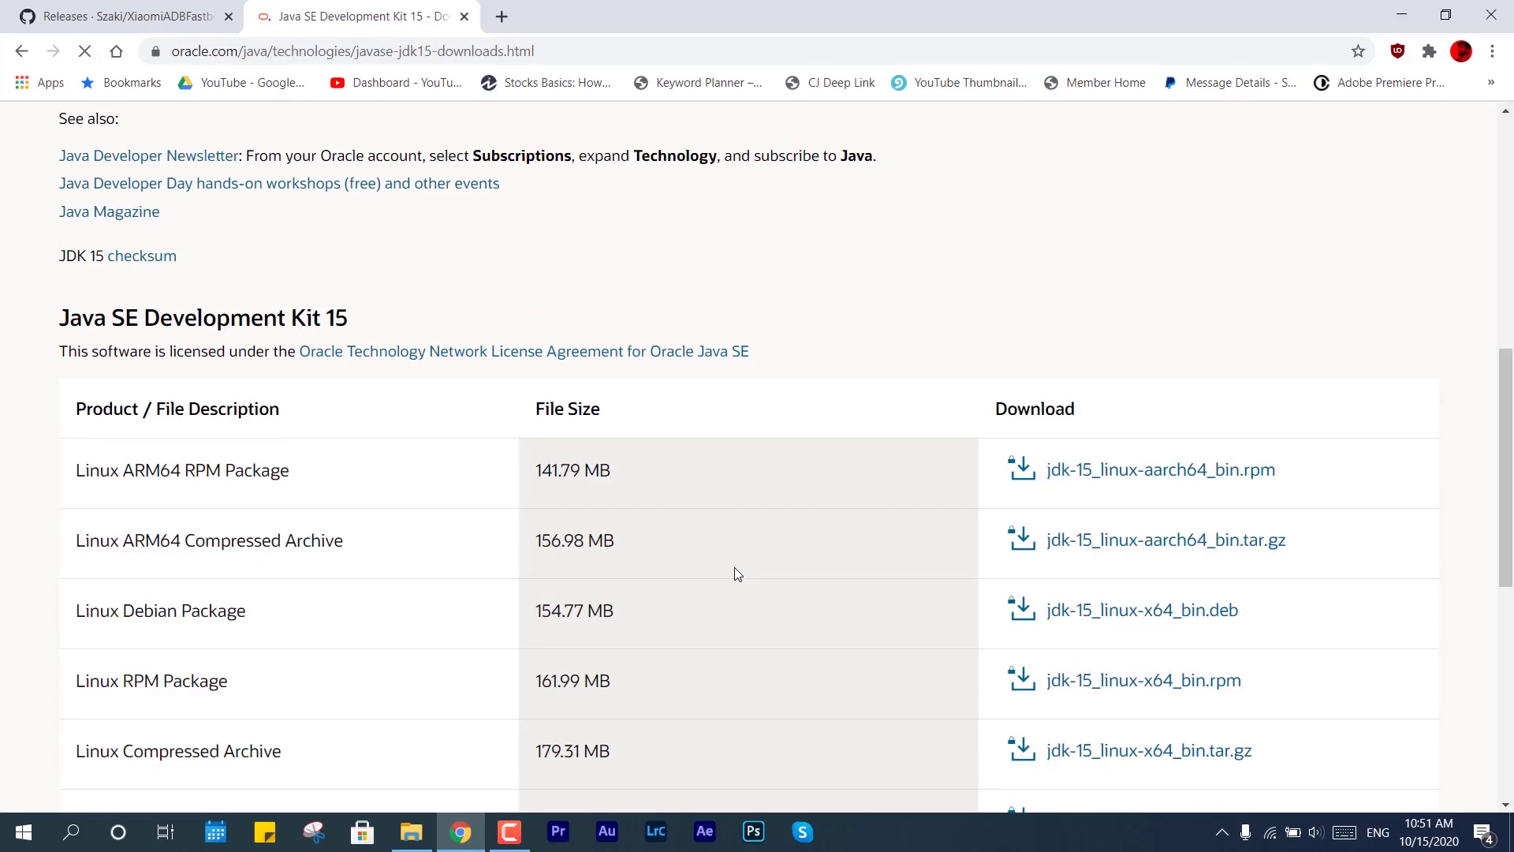
{"action": "scroll", "coordinate": [736, 567], "scroll_direction": "up", "scroll_amount": 3}
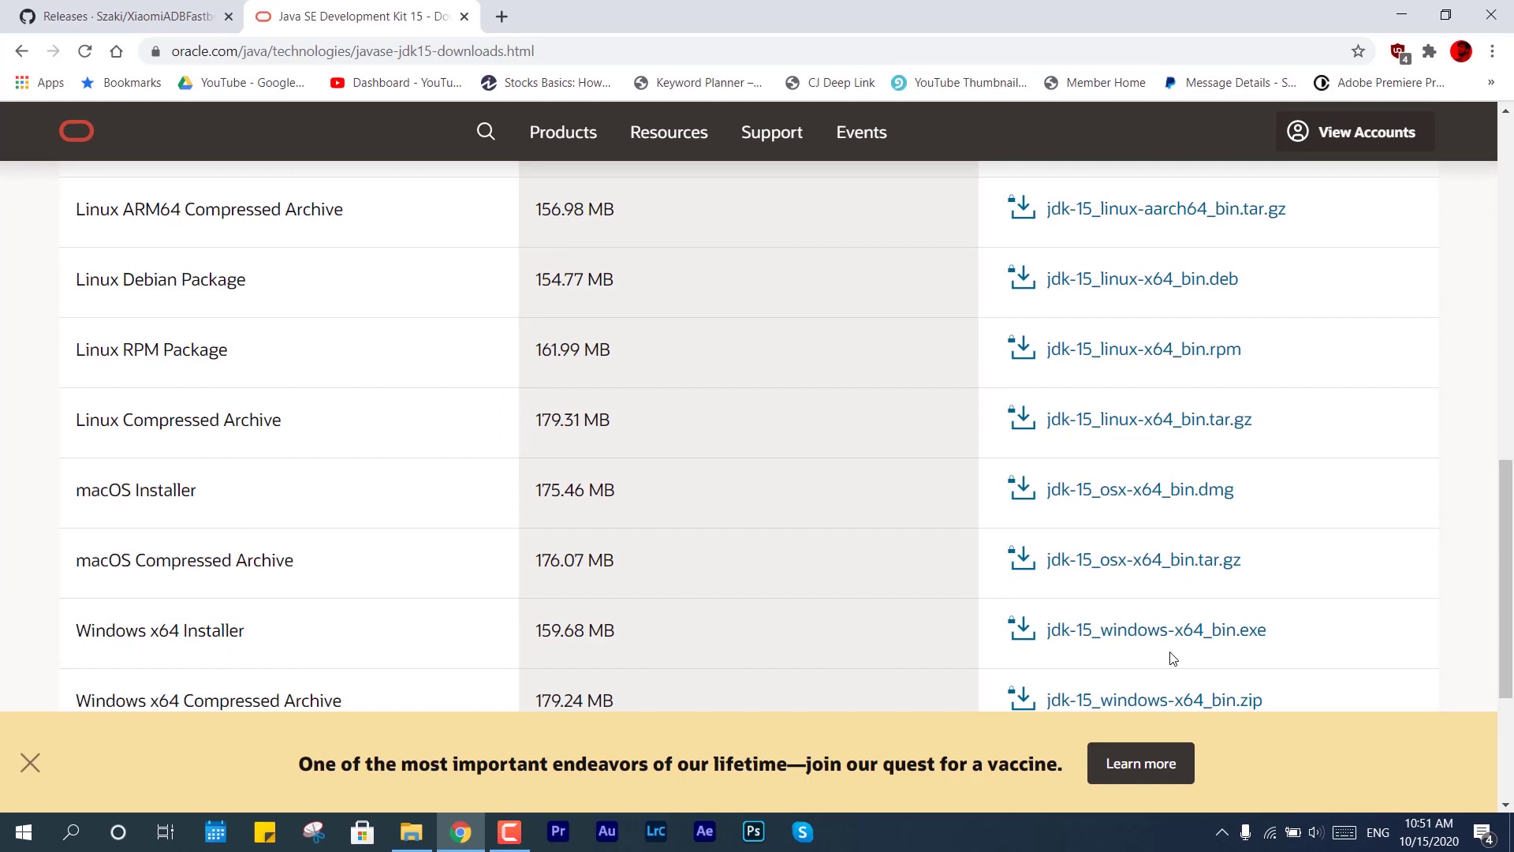
{"action": "left_click", "coordinate": [1148, 651]}
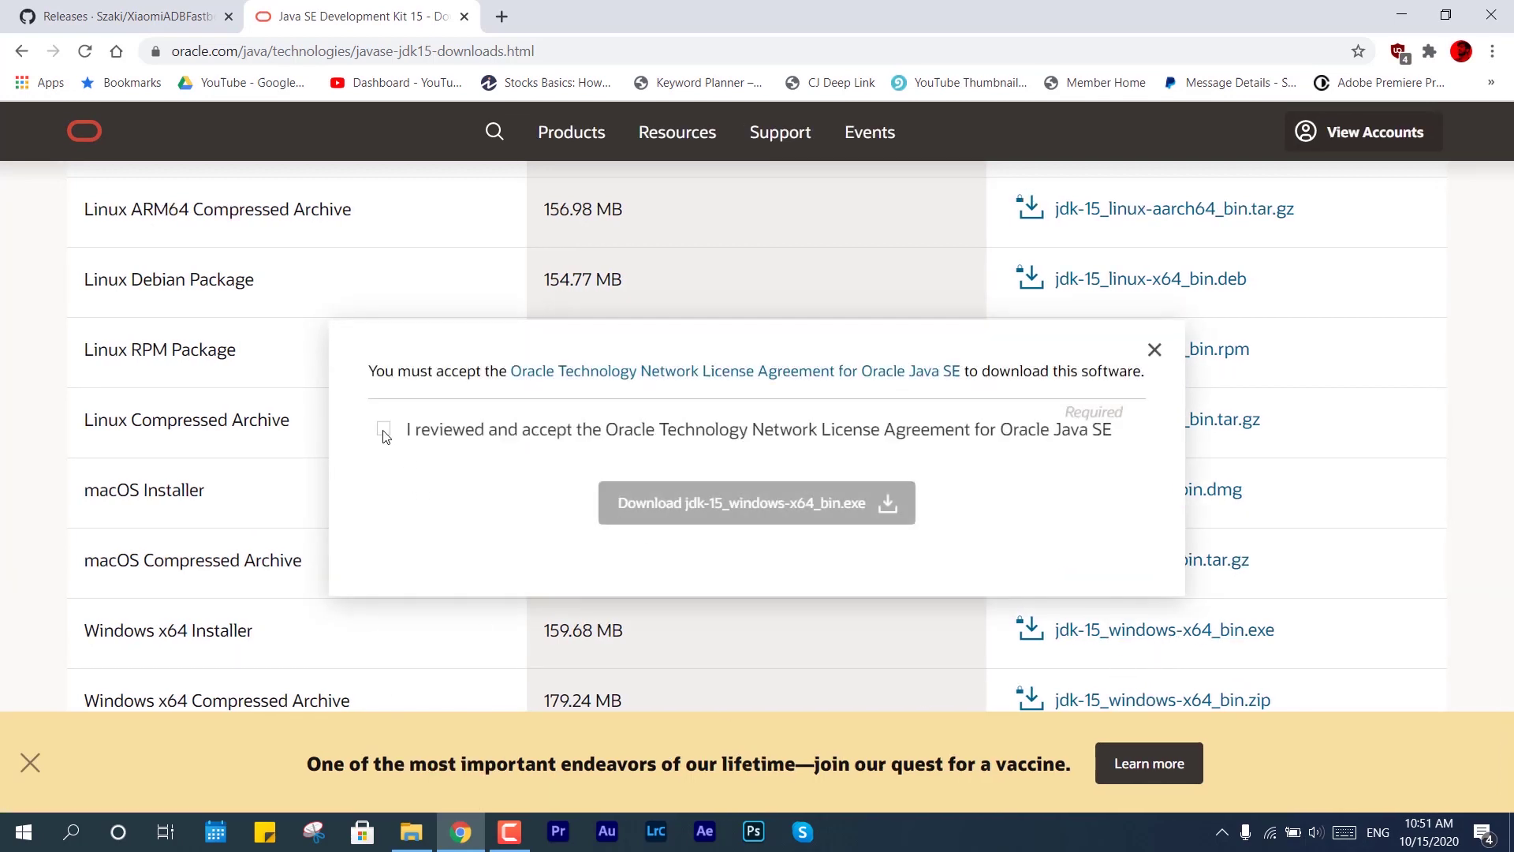
{"action": "left_click", "coordinate": [383, 428]}
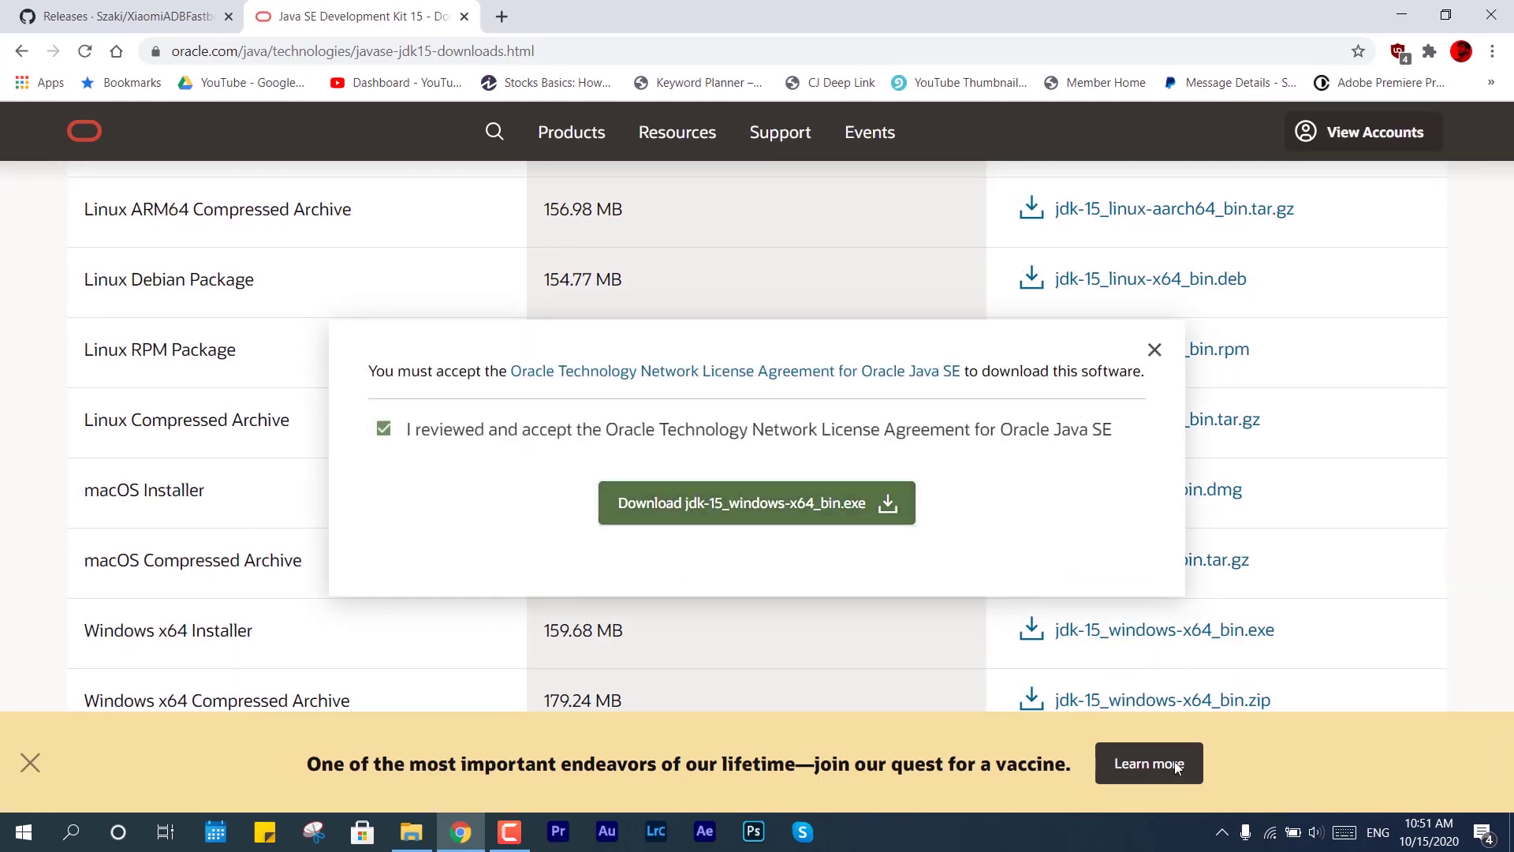
Save jdk-15_windows-x64_bin.exe to the Desktop, keep it despite the warning, and run it.
{"action": "right_click", "coordinate": [692, 496]}
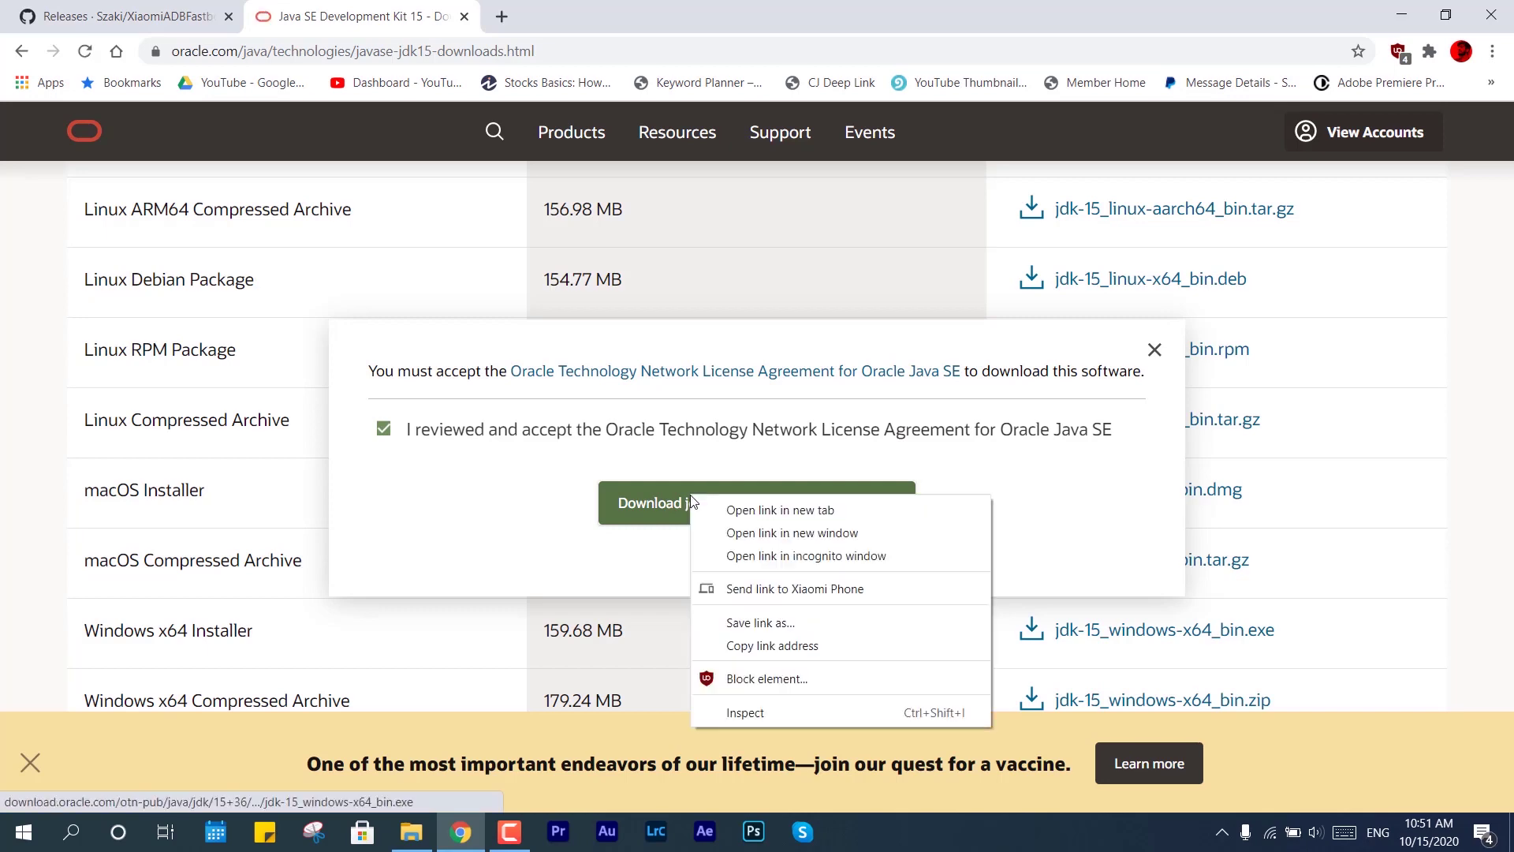
{"action": "left_click", "coordinate": [750, 617]}
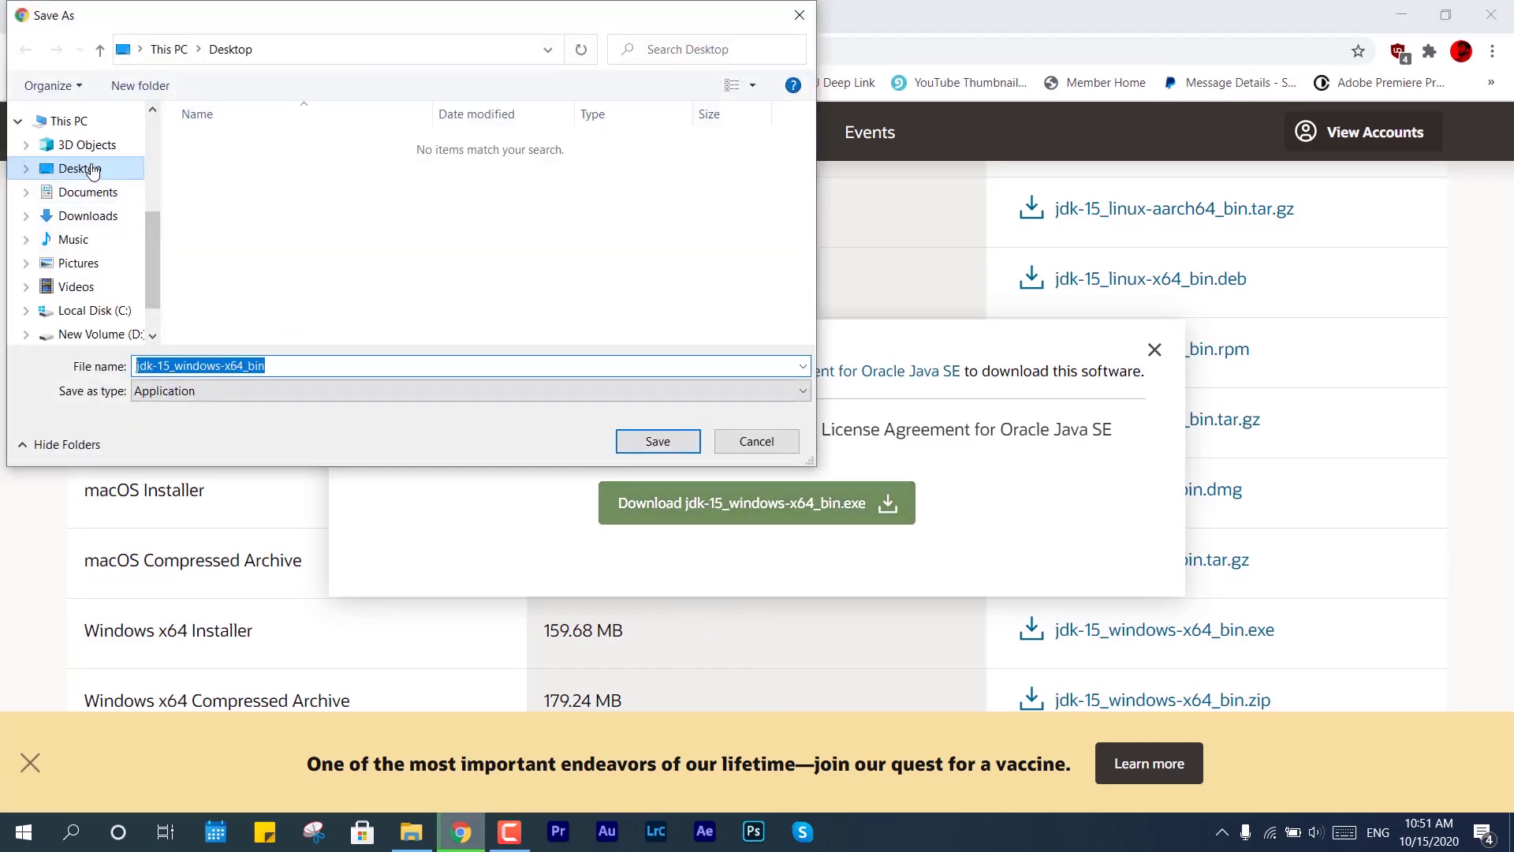
{"action": "left_click", "coordinate": [674, 444]}
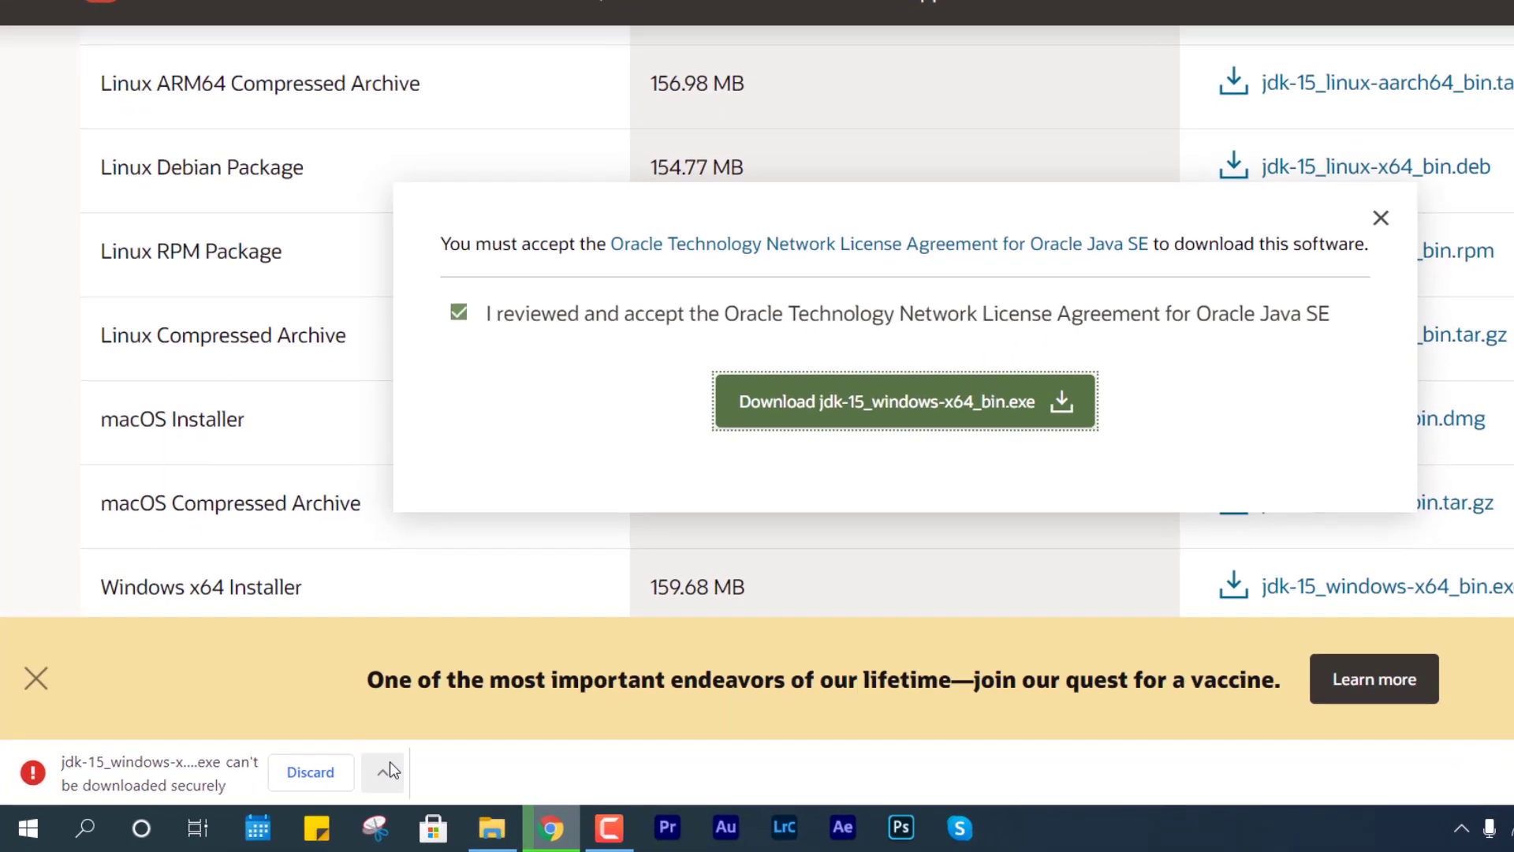
{"action": "left_click", "coordinate": [319, 784]}
{"action": "left_click", "coordinate": [332, 725]}
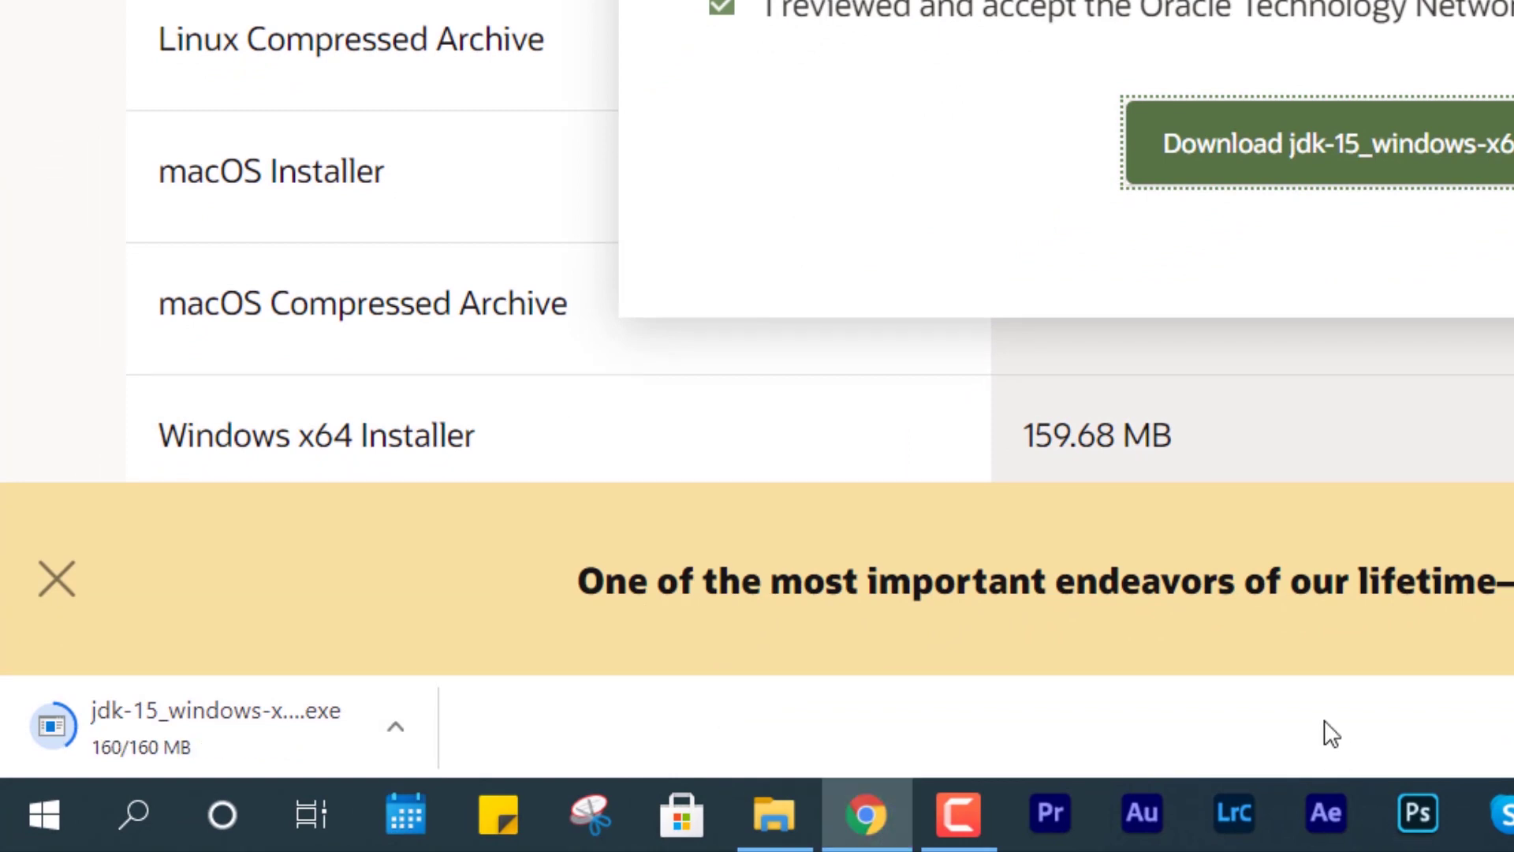
{"action": "left_click", "coordinate": [220, 726]}
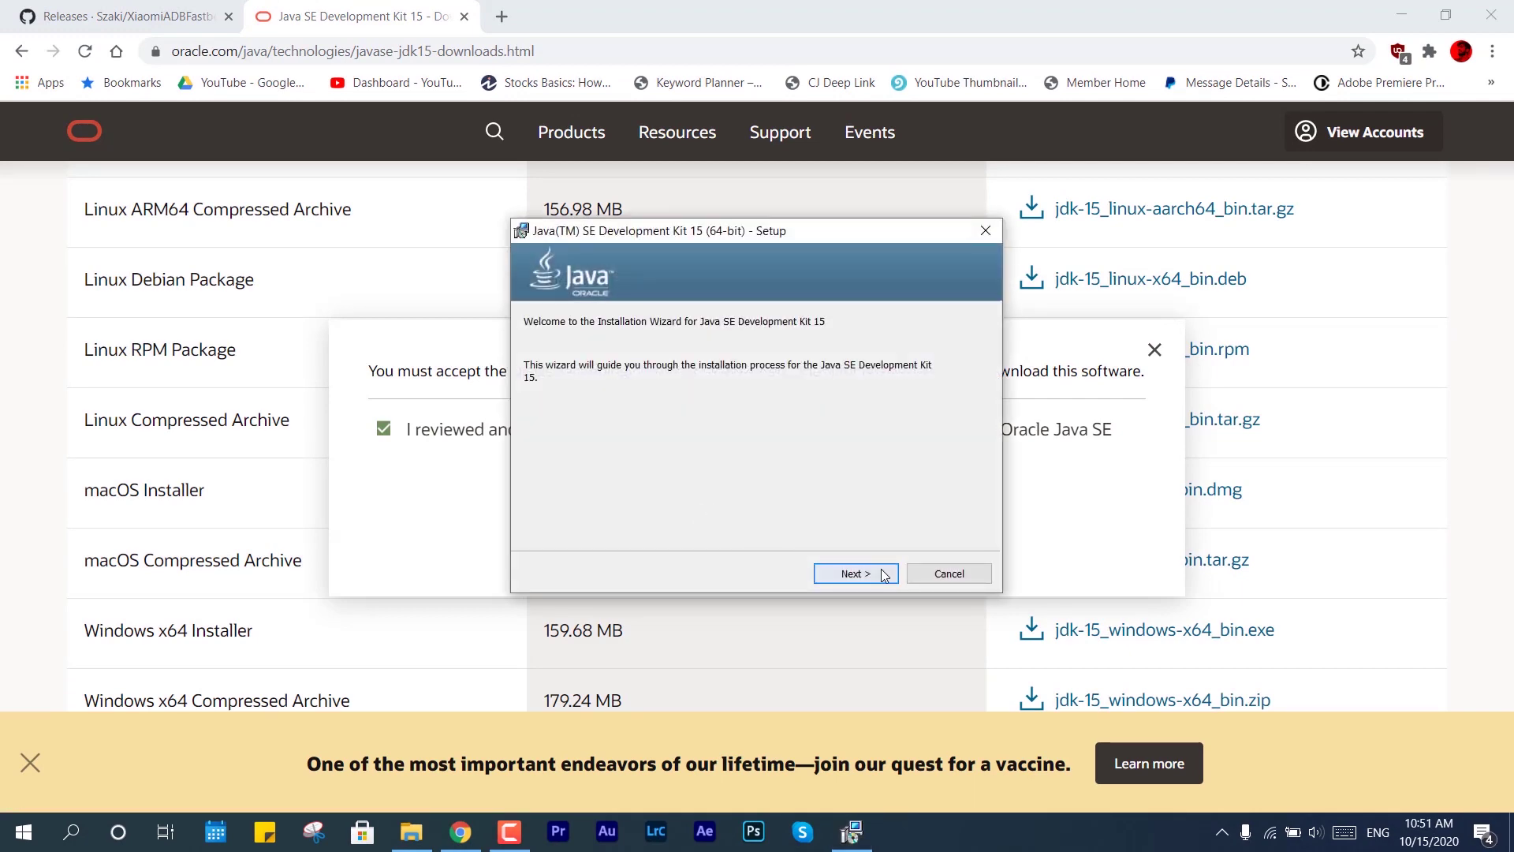
Accept the welcome page and default destination folder to begin installing JDK 15.
{"action": "left_click", "coordinate": [882, 573]}
{"action": "left_click", "coordinate": [882, 574]}
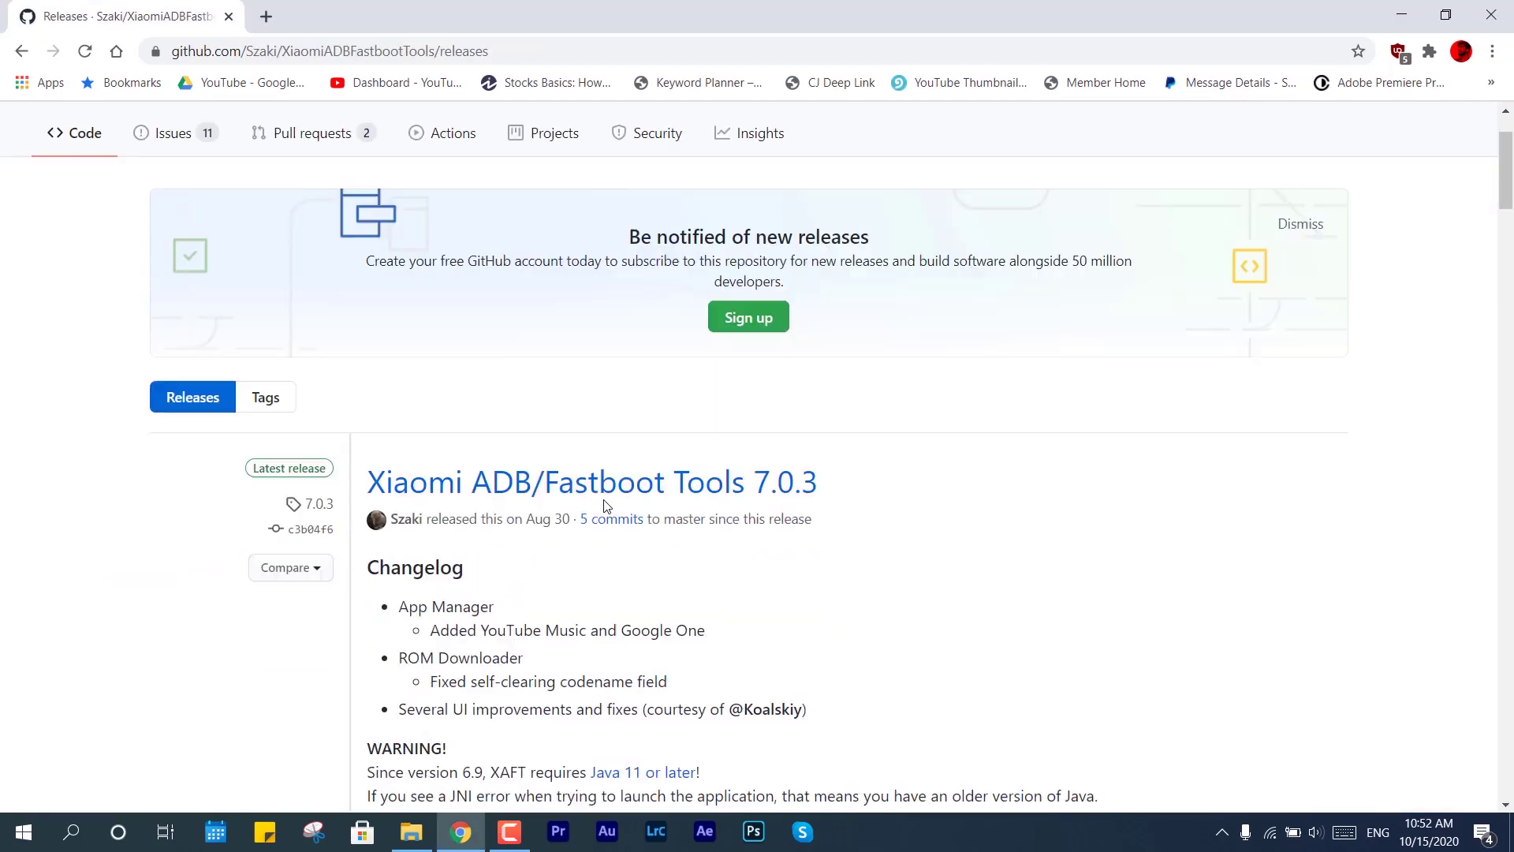
Download XiaomiADBFastbootTools.jar (21.86 MB) from the 7.0.3 assets and open its Downloads folder.
{"action": "scroll", "coordinate": [384, 382], "scroll_direction": "down", "scroll_amount": 4}
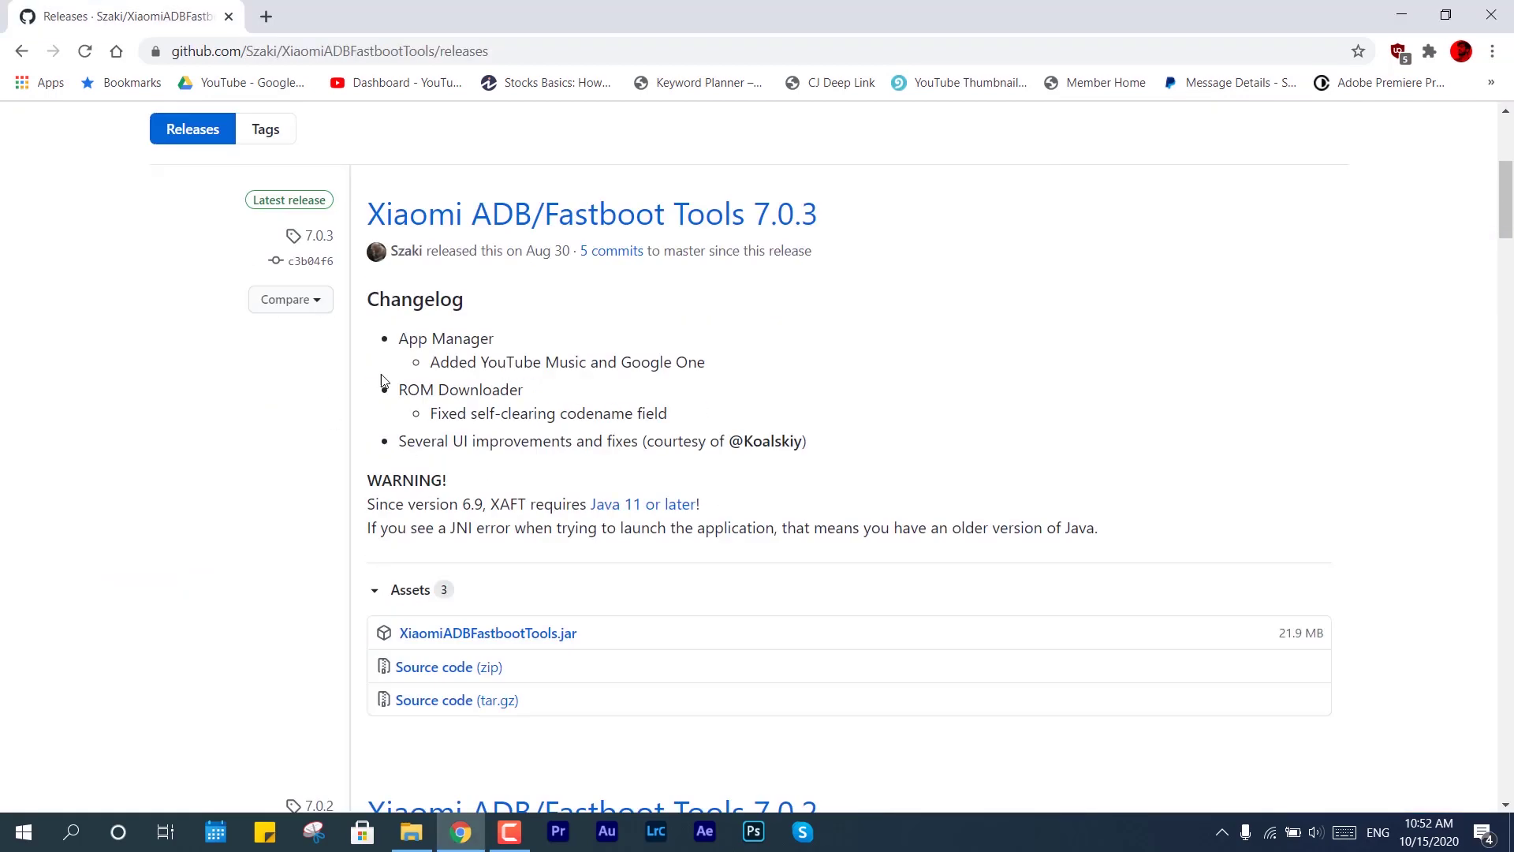
{"action": "left_click", "coordinate": [533, 635]}
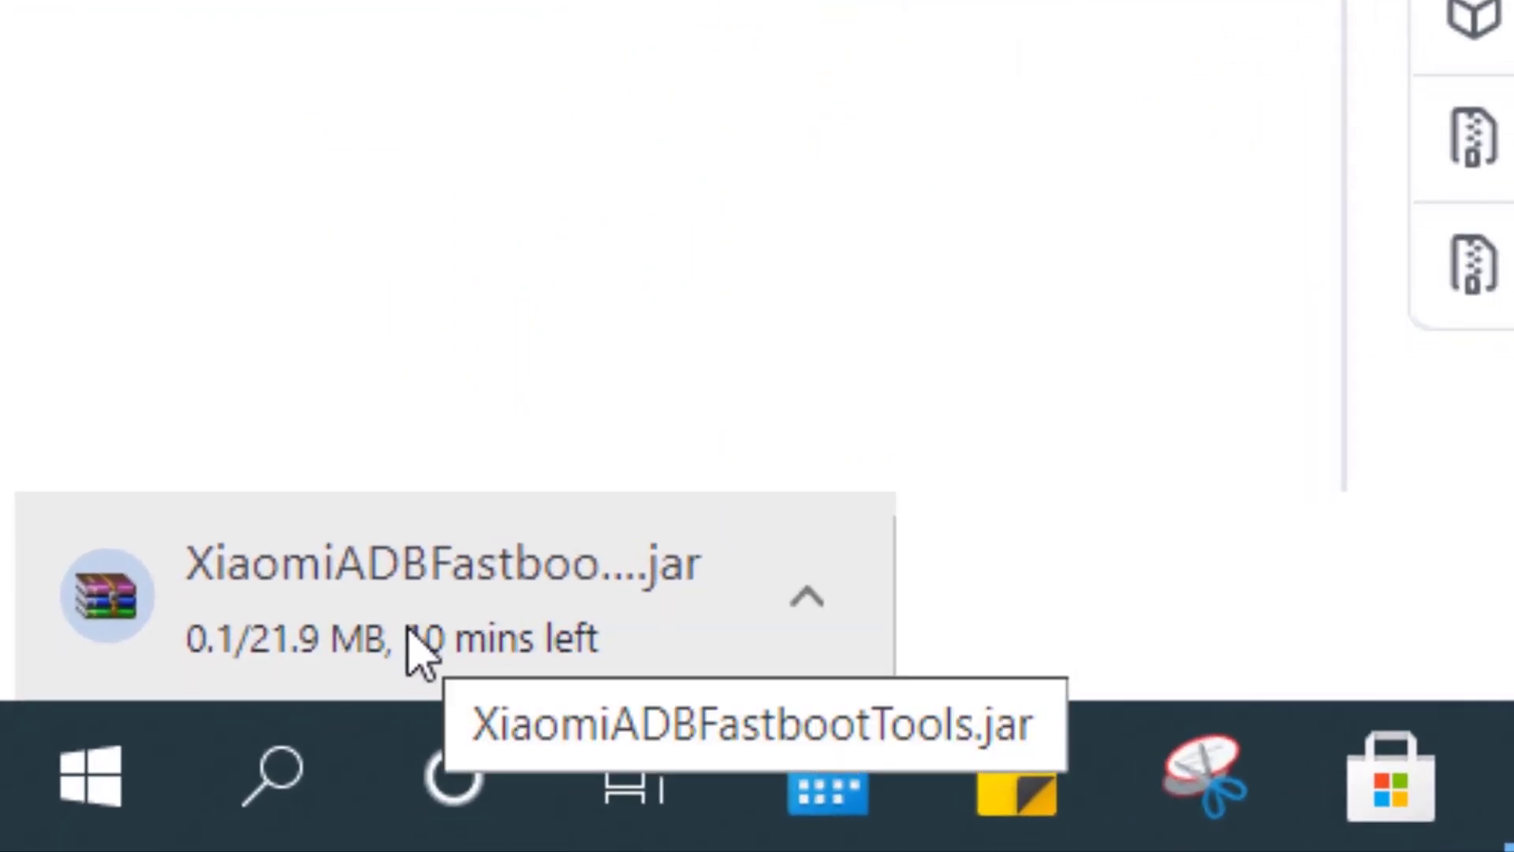
{"action": "key", "text": "ctrl+j"}
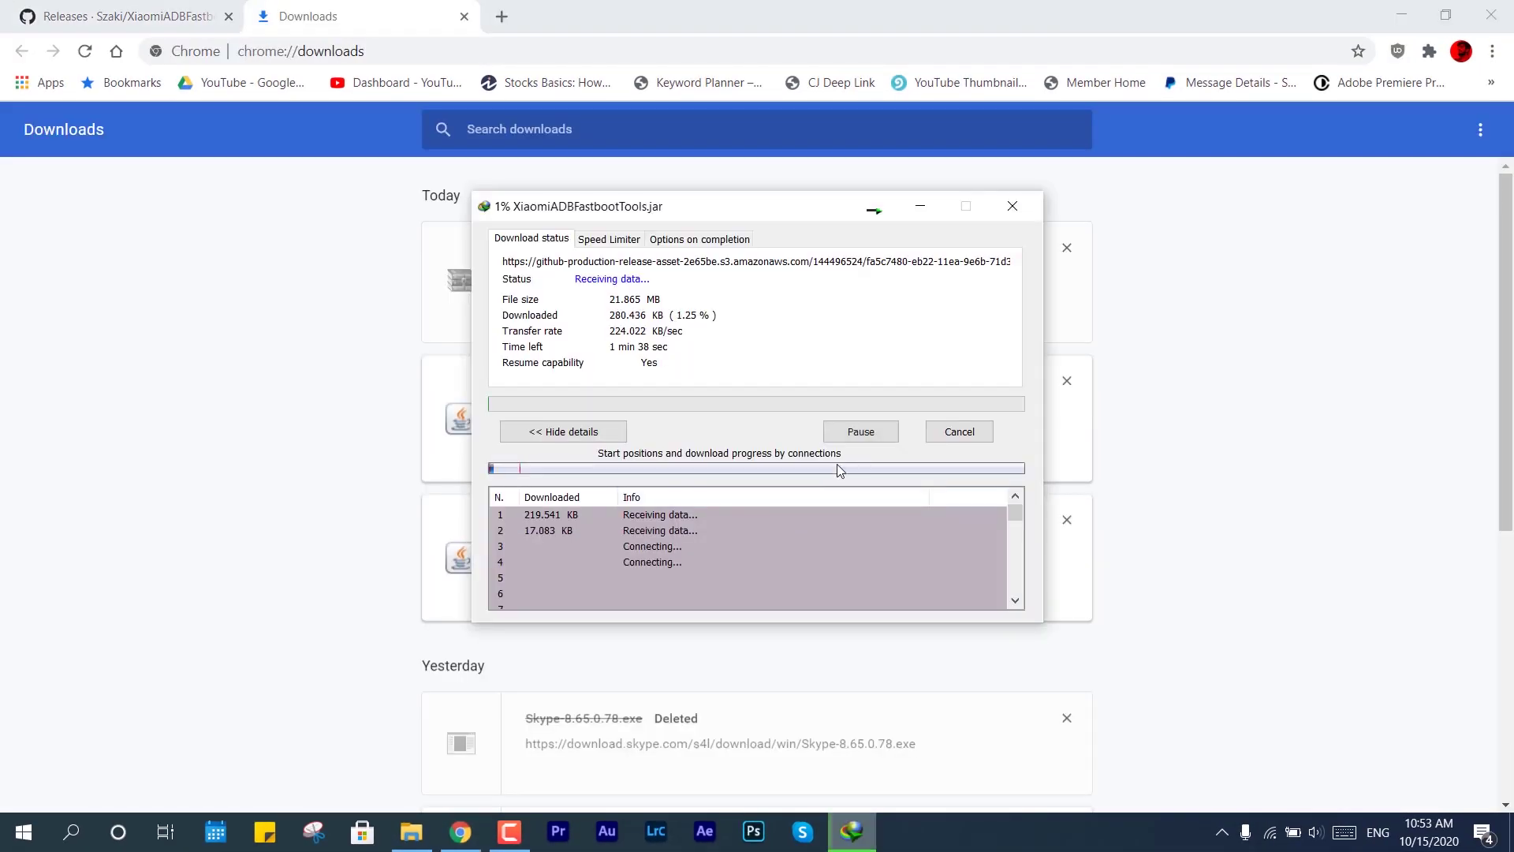
{"action": "key", "text": "ctrl+w"}
{"action": "scroll", "coordinate": [465, 507], "scroll_direction": "up", "scroll_amount": 1}
{"action": "left_click_drag", "start_coordinate": [631, 205], "coordinate": [983, 253]}
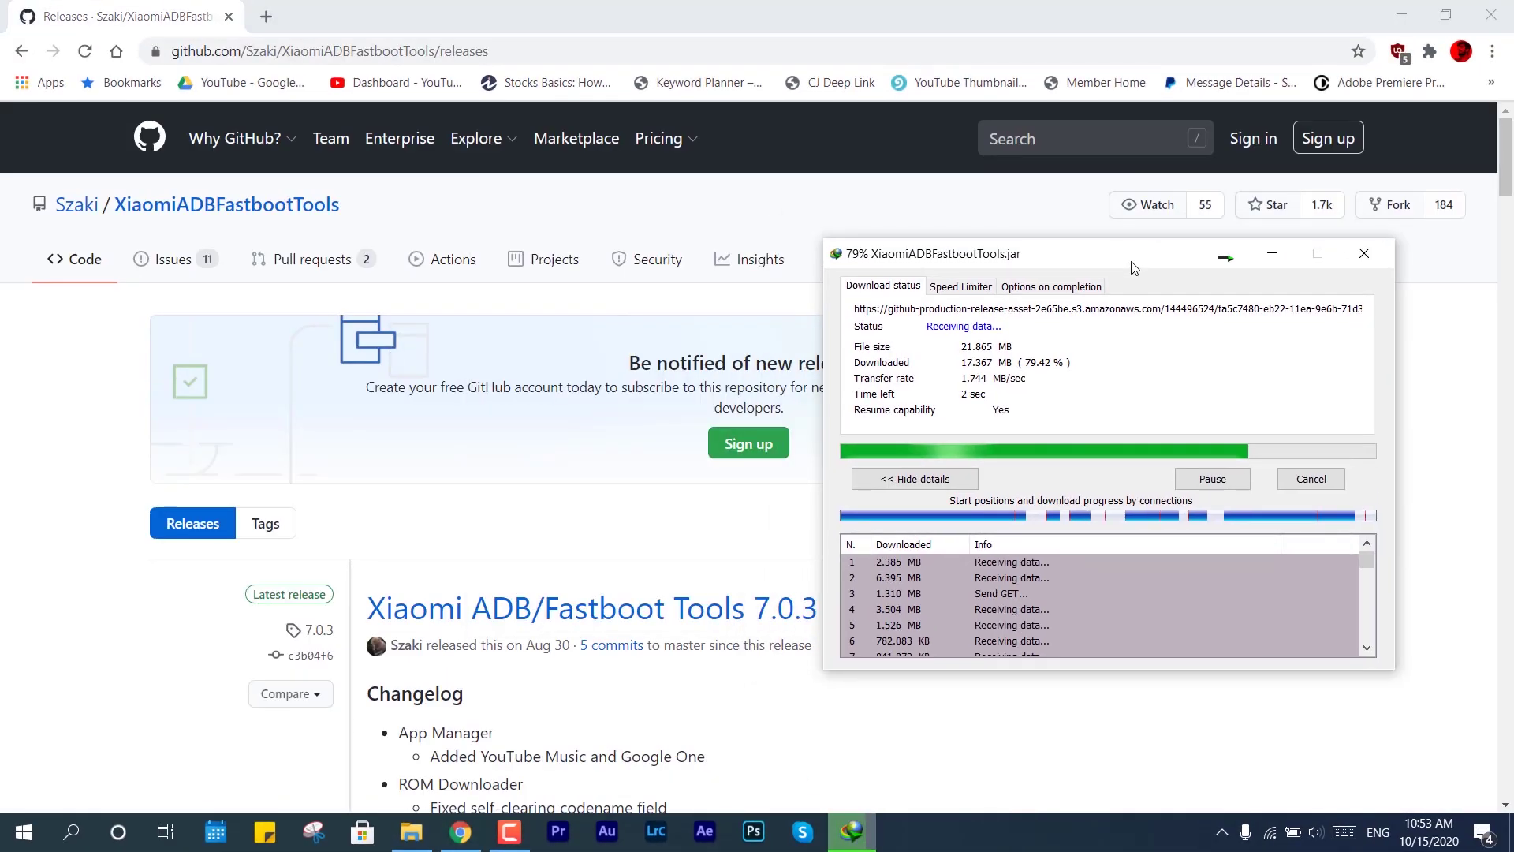
{"action": "scroll", "coordinate": [465, 508], "scroll_direction": "down", "scroll_amount": 2}
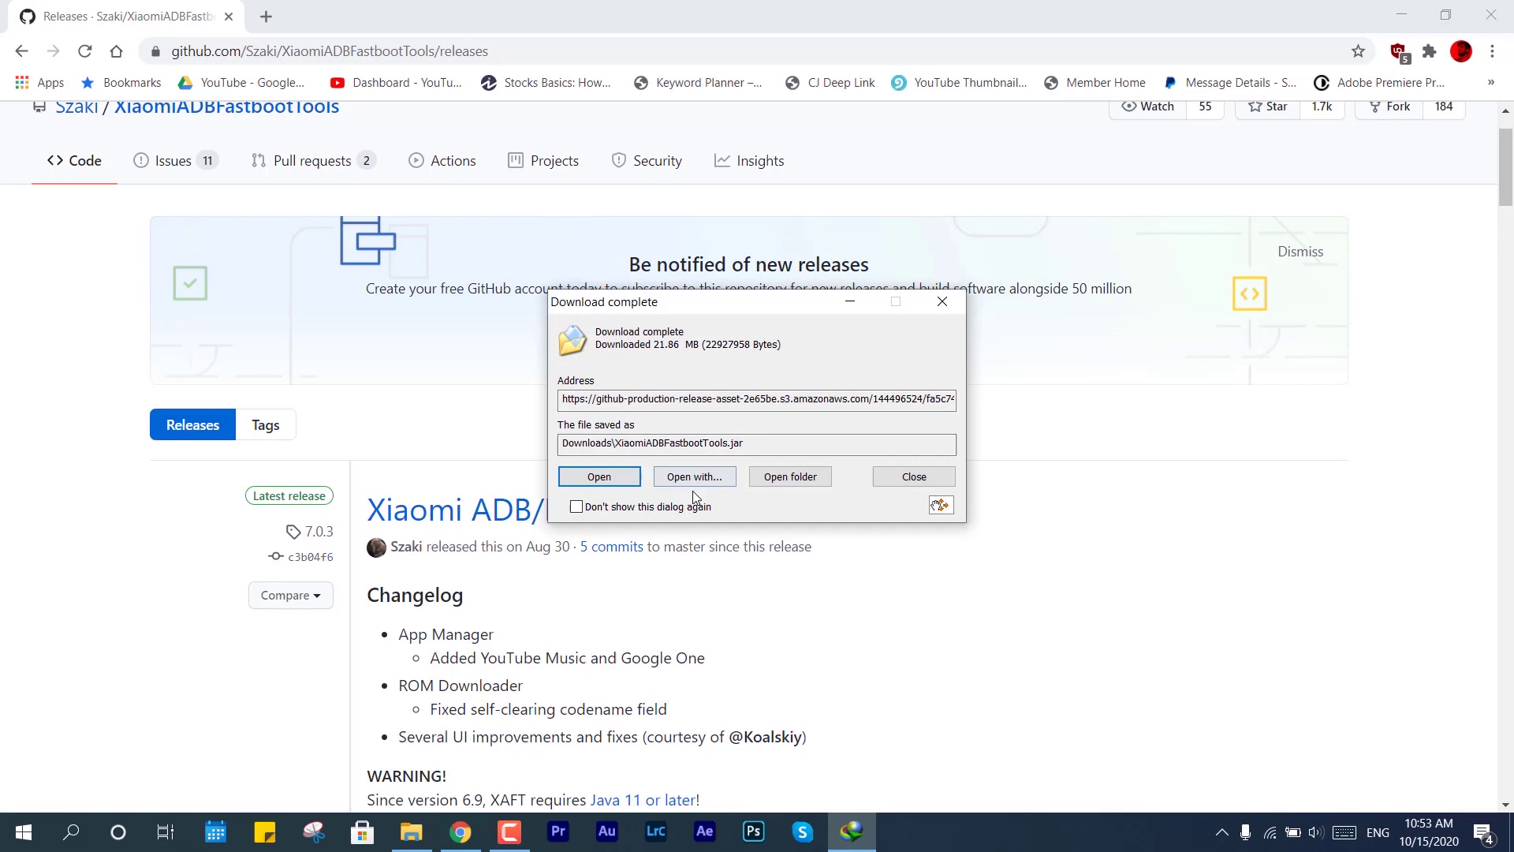
{"action": "left_click", "coordinate": [789, 477]}
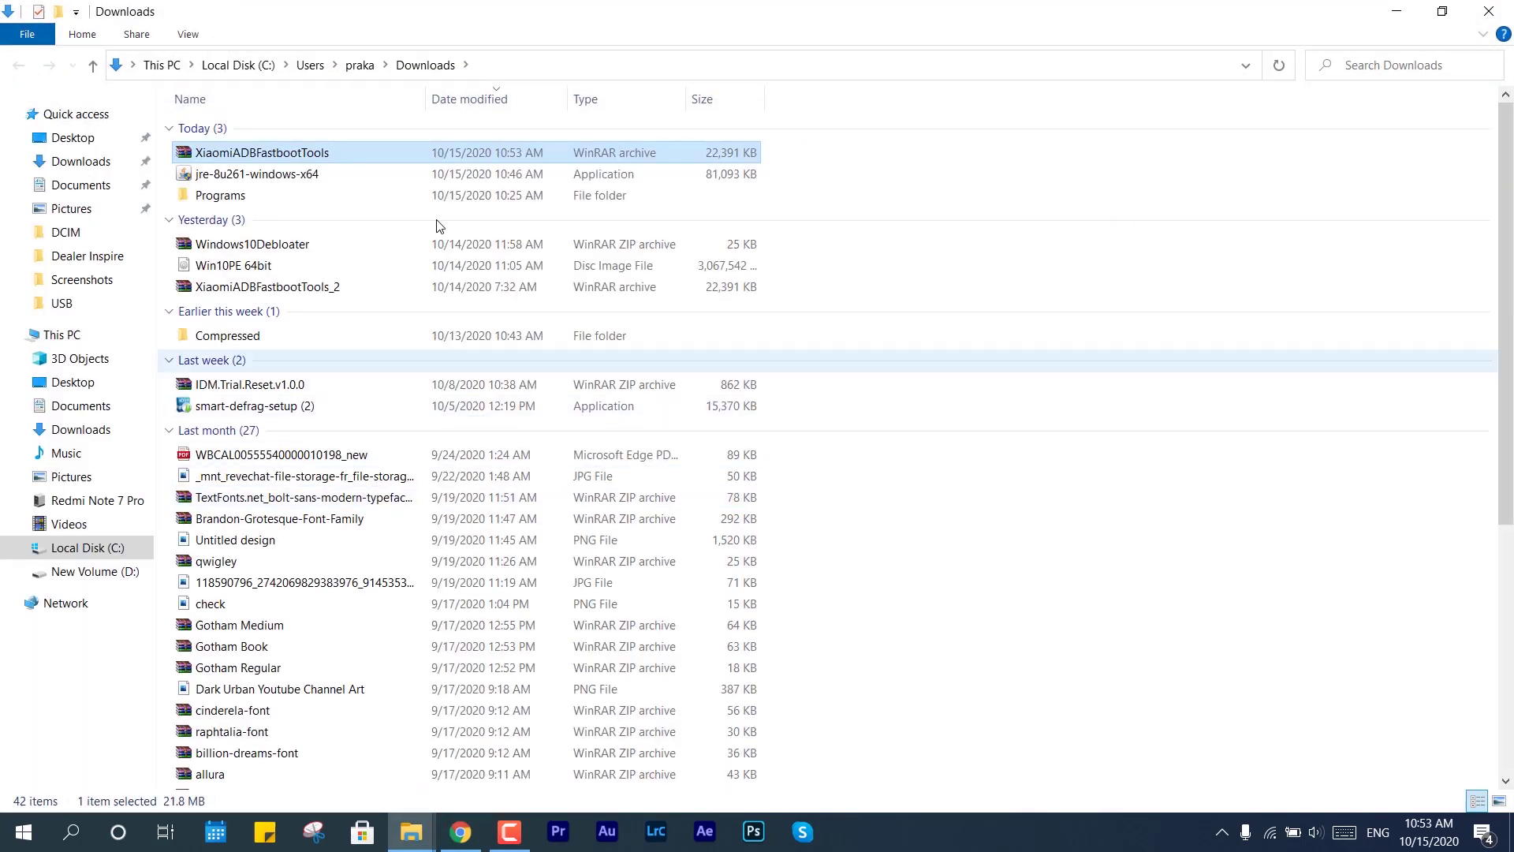
Run XiaomiADBFastbootTools.jar from Downloads with the OpenJDK Platform binary.
{"action": "right_click", "coordinate": [276, 157]}
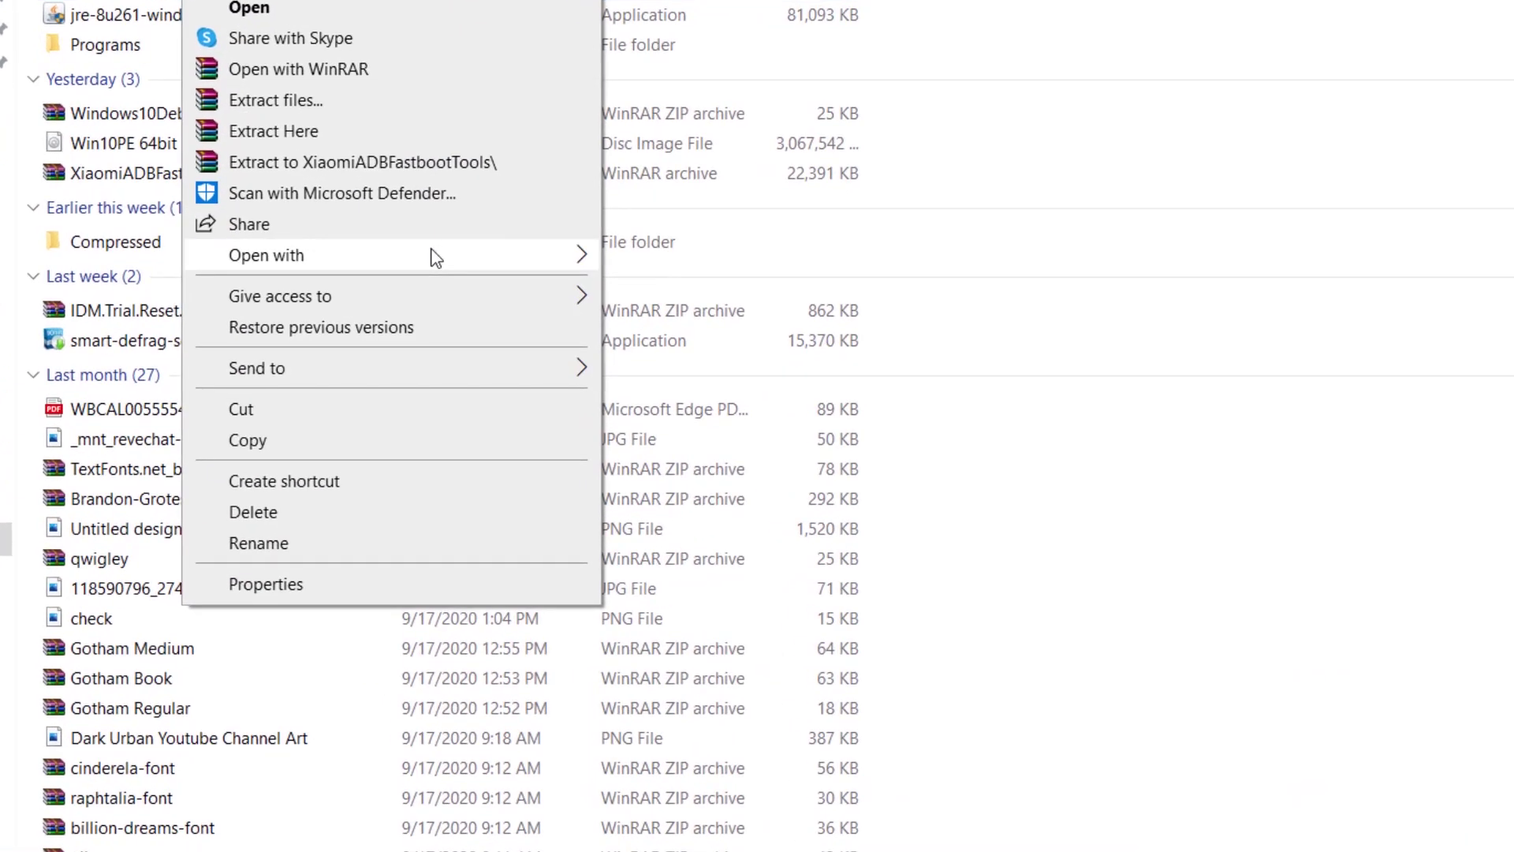
{"action": "mouse_move", "coordinate": [461, 263]}
{"action": "left_click", "coordinate": [642, 266]}
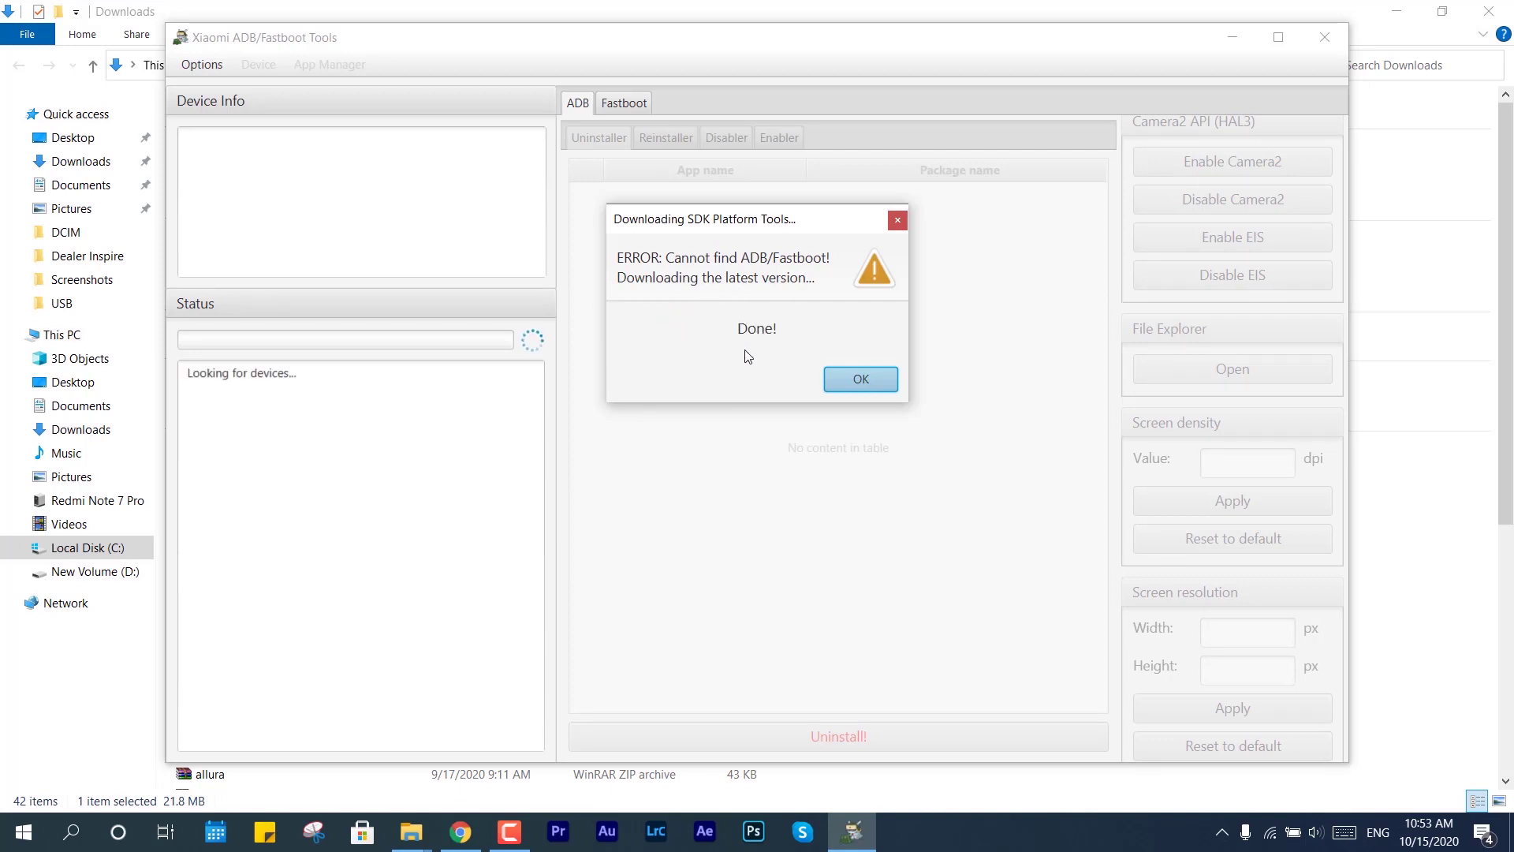
Dismiss the SDK Platform Tools notice and wait until phone 'violet' shows connected in ADB mode.
{"action": "left_click", "coordinate": [854, 382]}
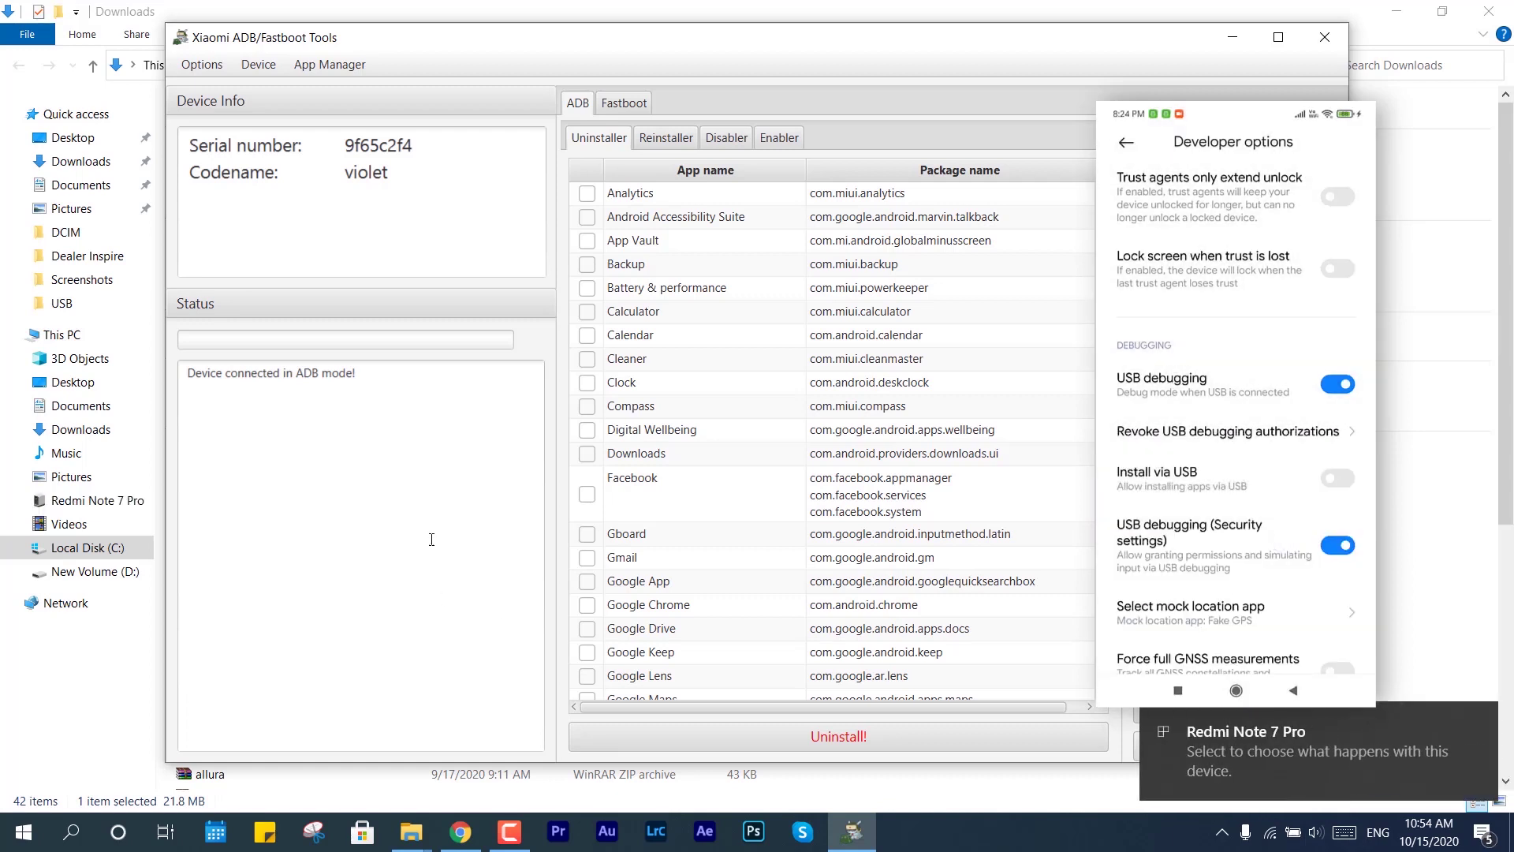
{"action": "left_click_drag", "start_coordinate": [390, 380], "coordinate": [163, 362]}
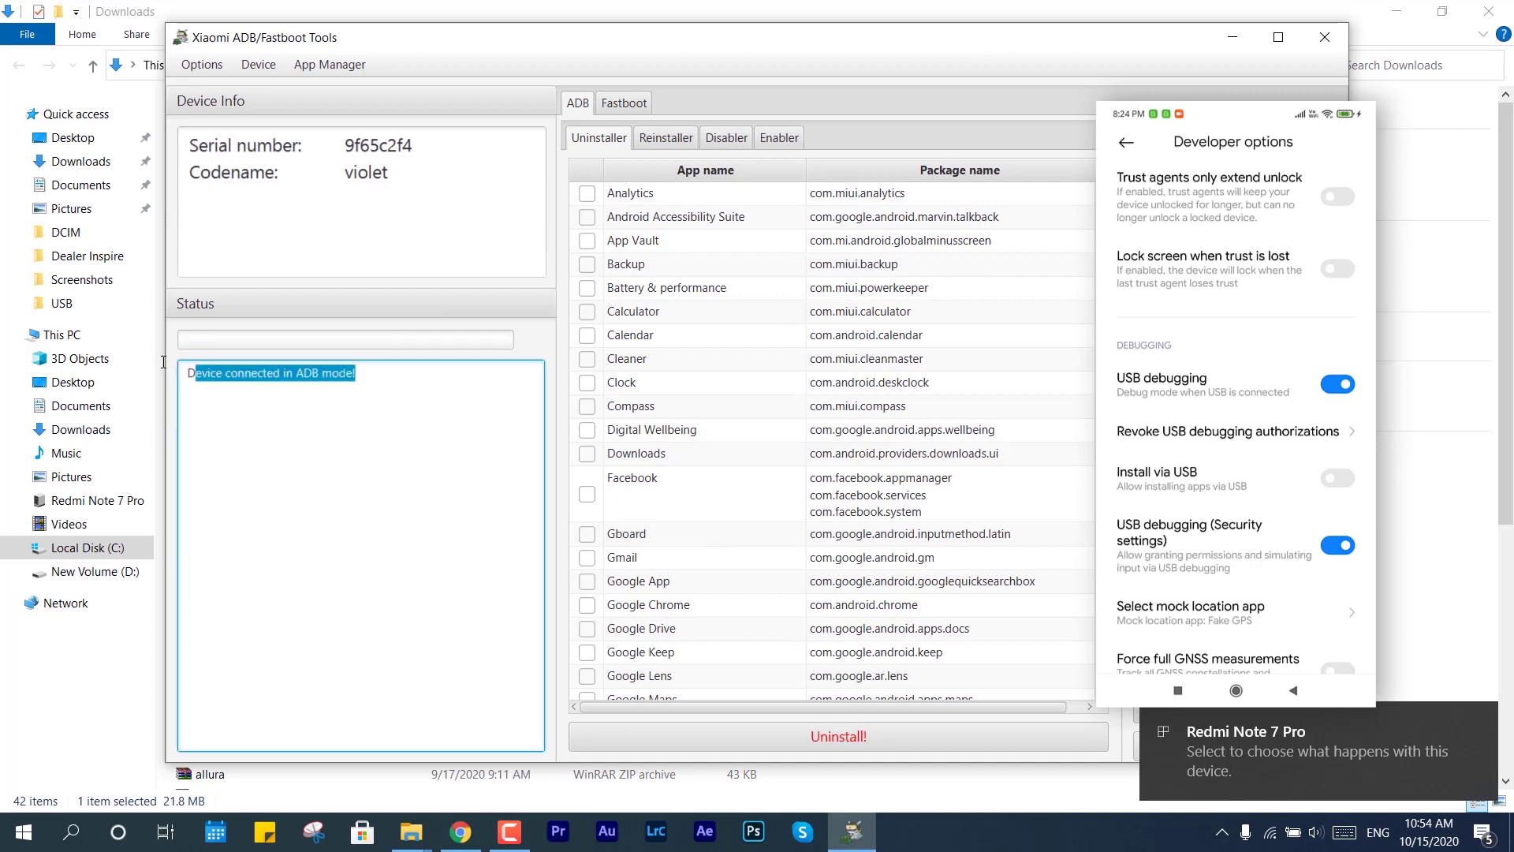
{"action": "left_click", "coordinate": [434, 498]}
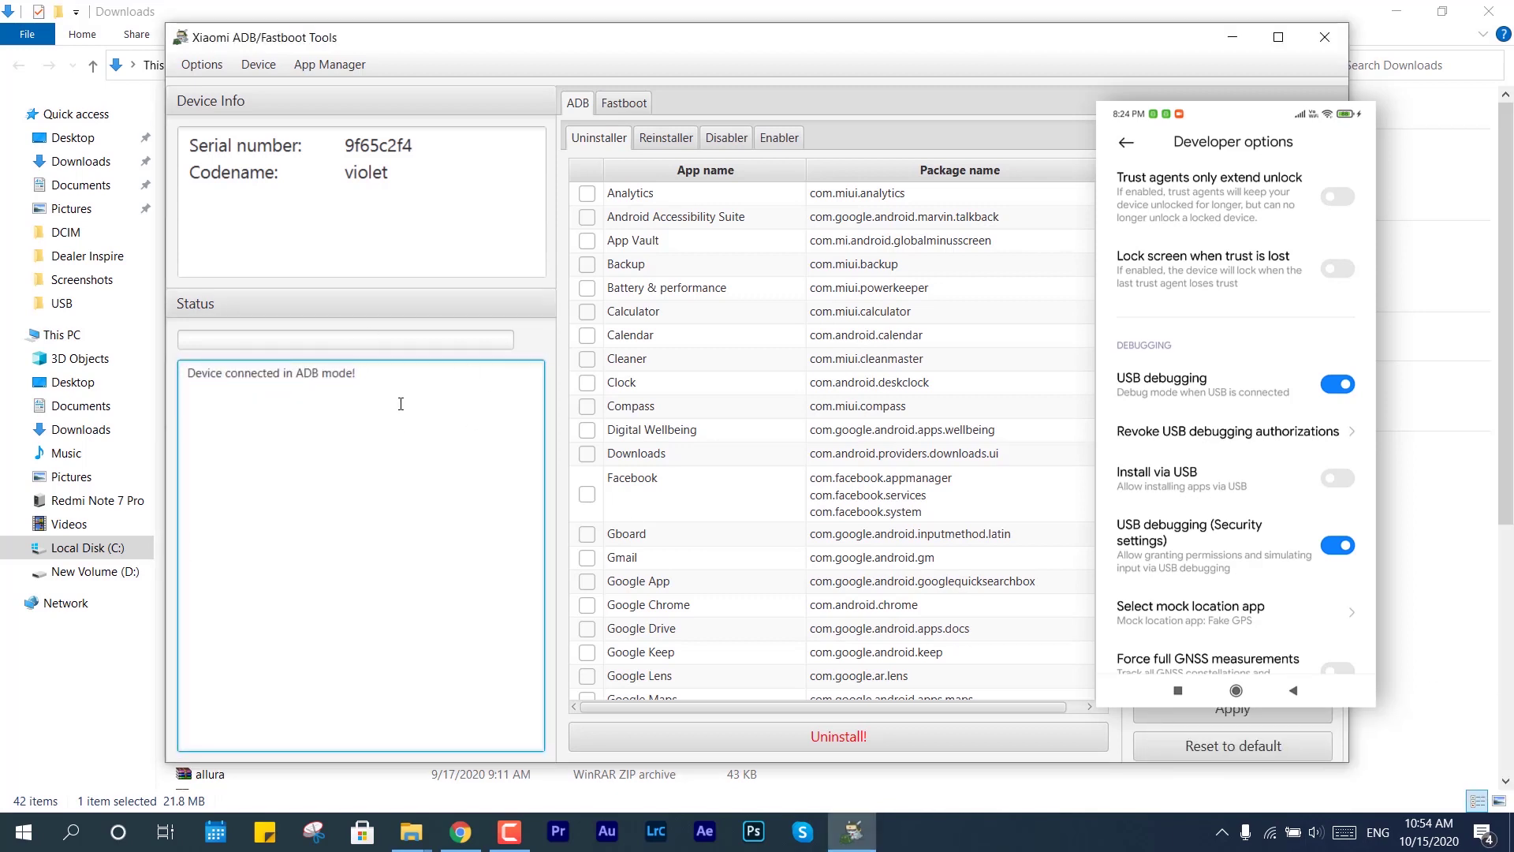
Close the tool and reopen XiaomiADBFastbootTools.jar with the OpenJDK Platform binary.
{"action": "left_click", "coordinate": [1325, 38]}
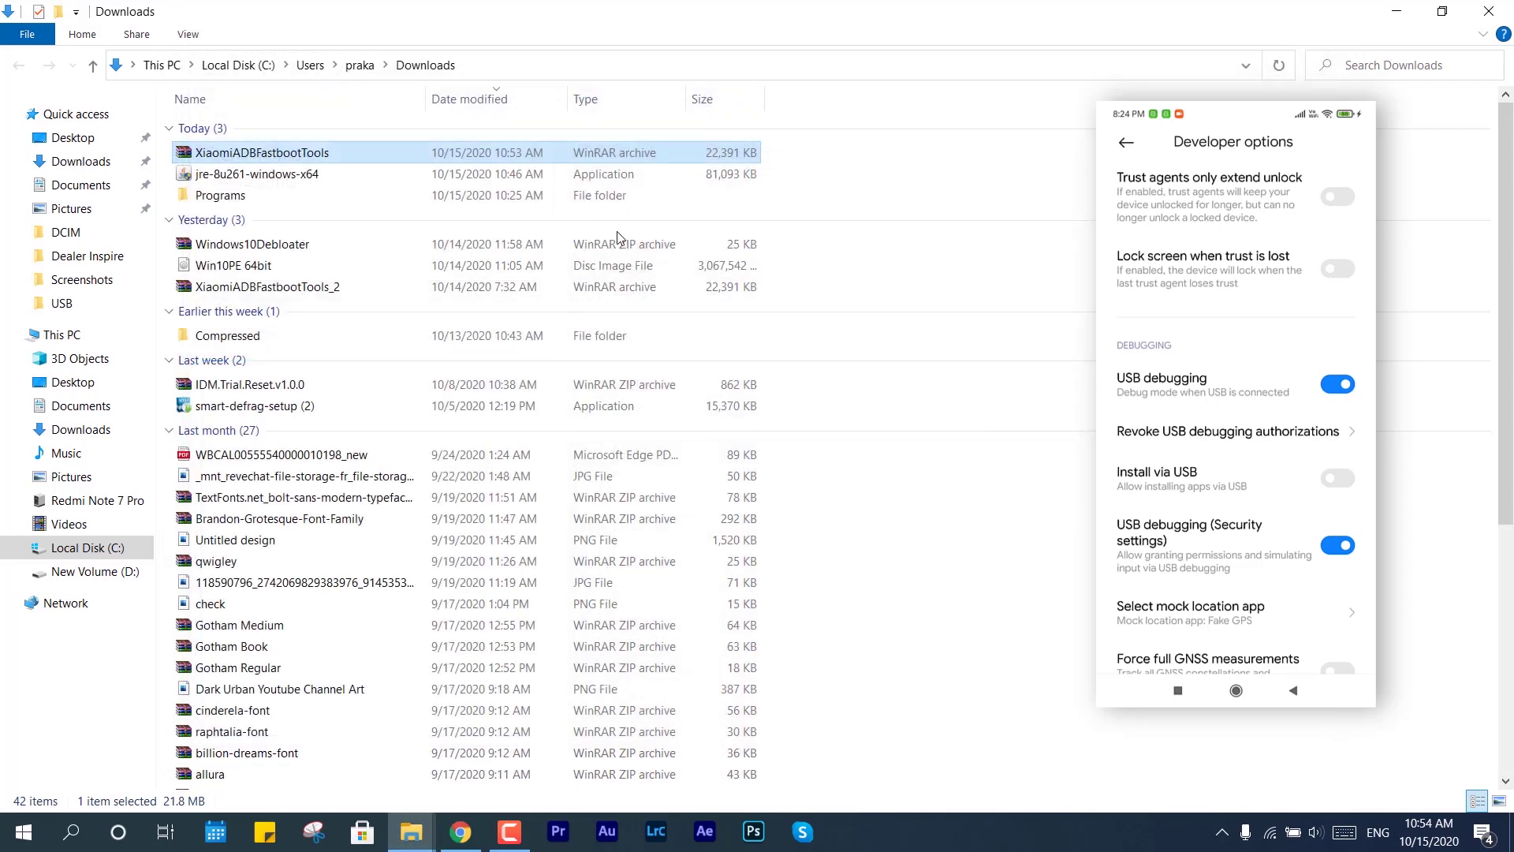
{"action": "right_click", "coordinate": [258, 153]}
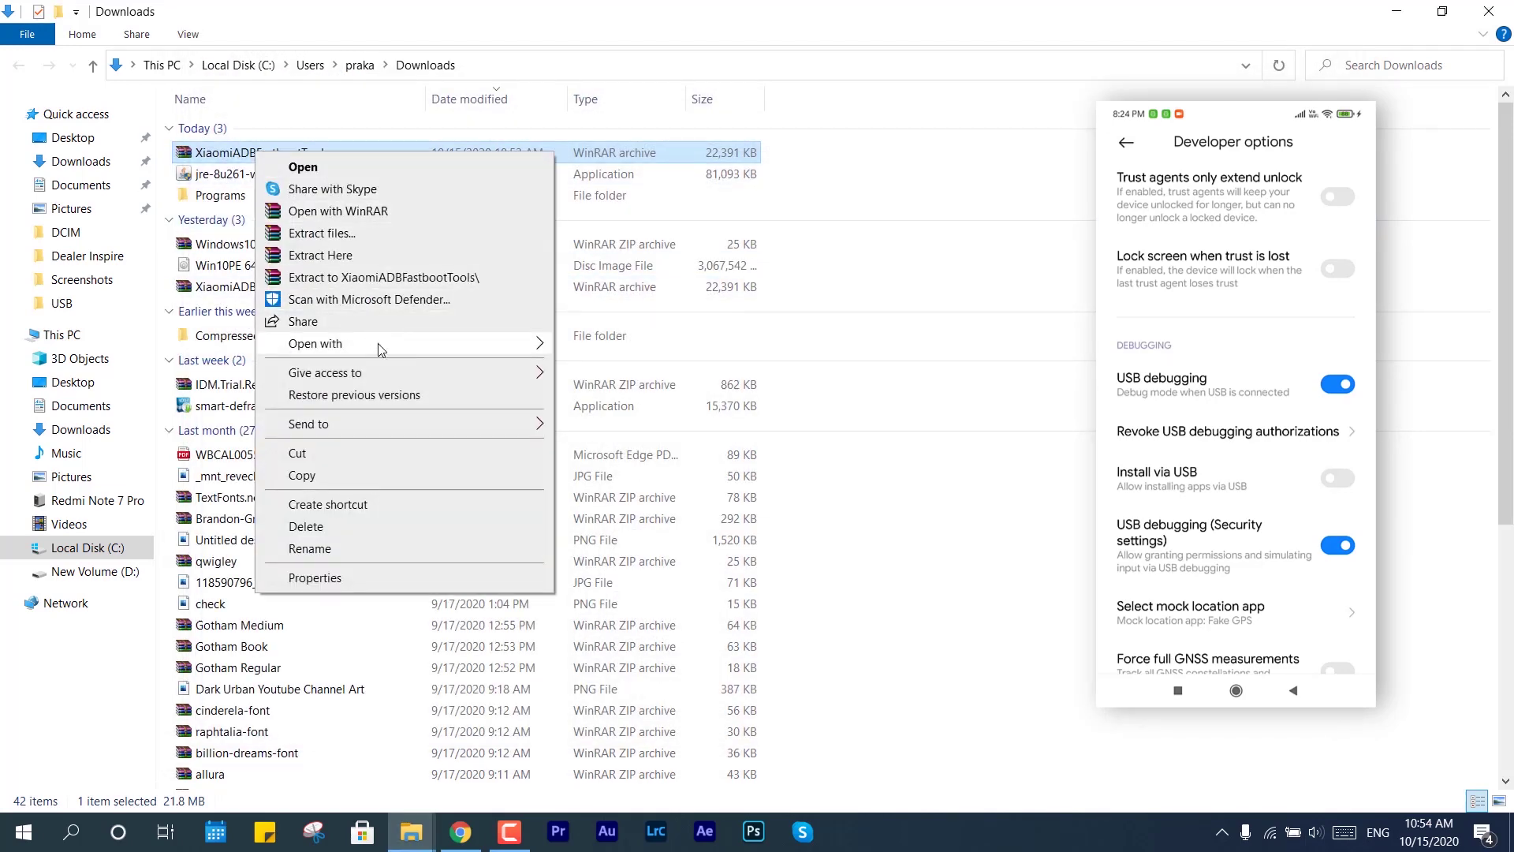
{"action": "mouse_move", "coordinate": [379, 344]}
{"action": "left_click", "coordinate": [604, 365]}
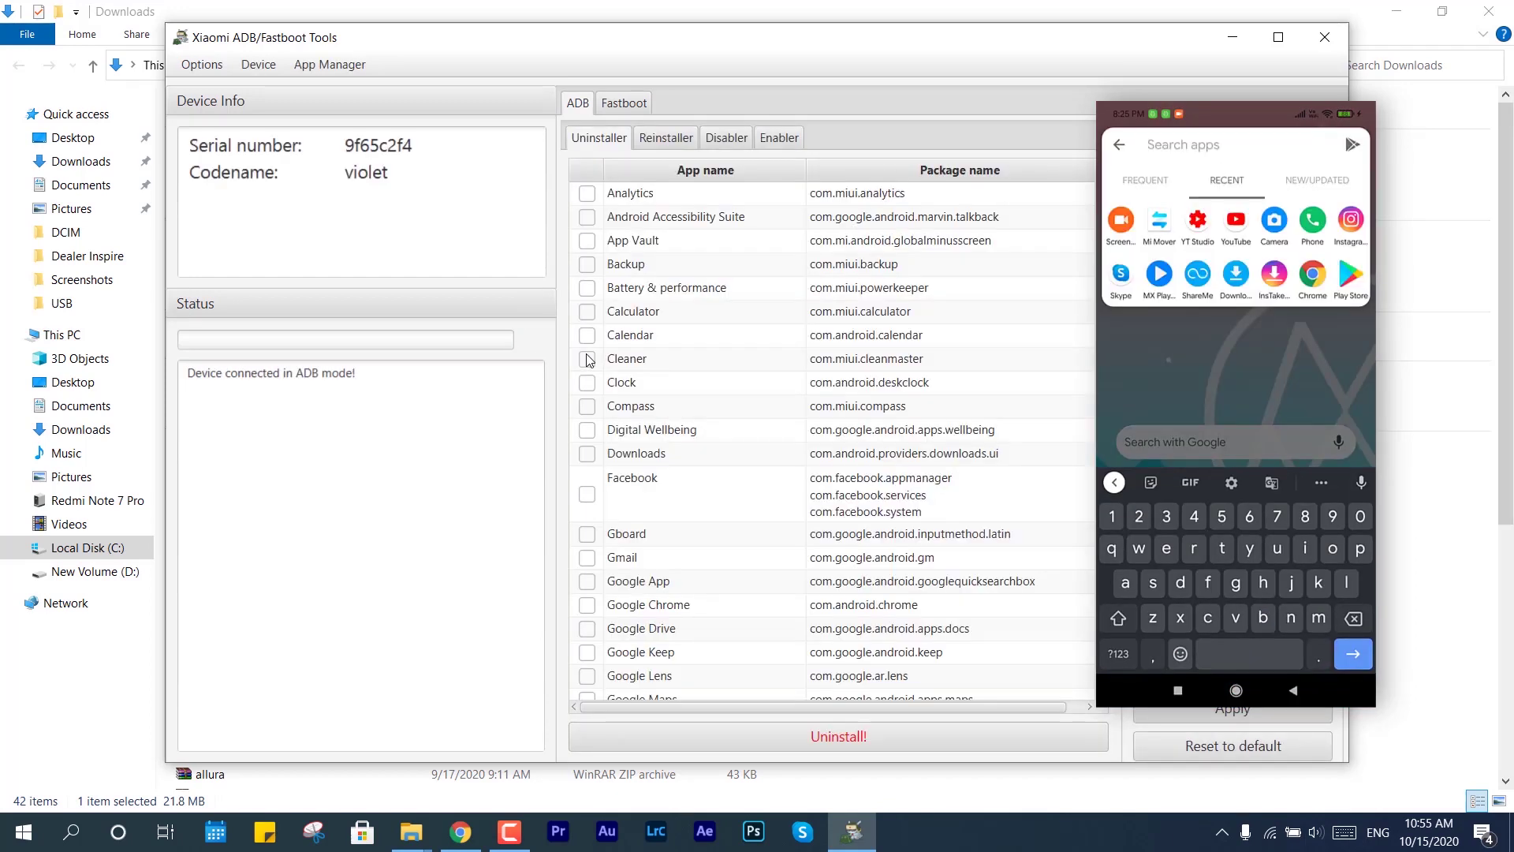
Search 'mi mo', tick Mi Mover and confirm uninstalling it from the phone.
{"action": "type", "text": "mi"}
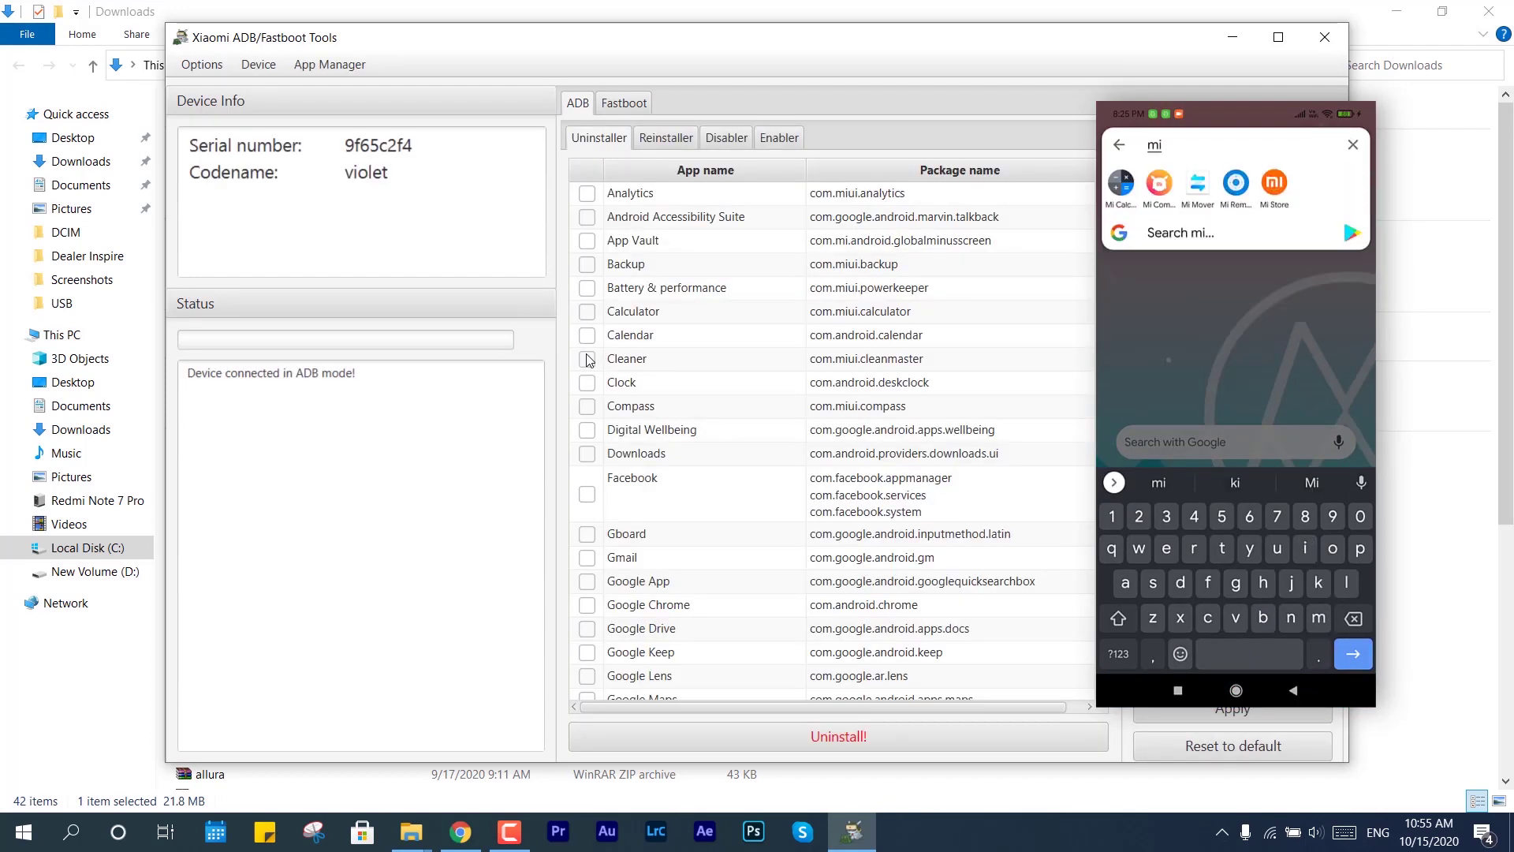
{"action": "type", "text": " mo"}
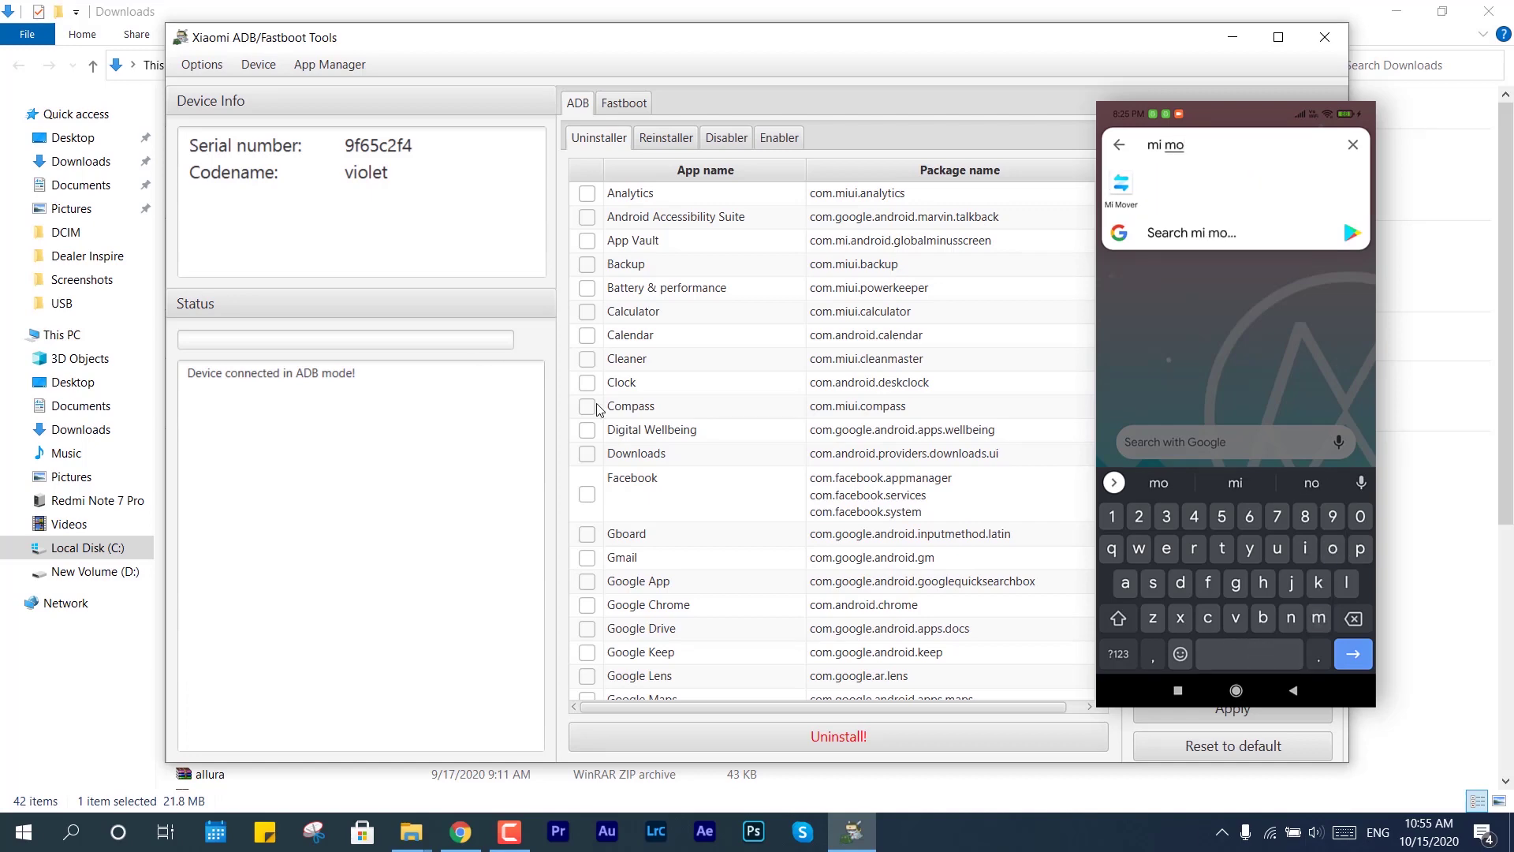
{"action": "scroll", "coordinate": [757, 494], "scroll_direction": "down", "scroll_amount": 10}
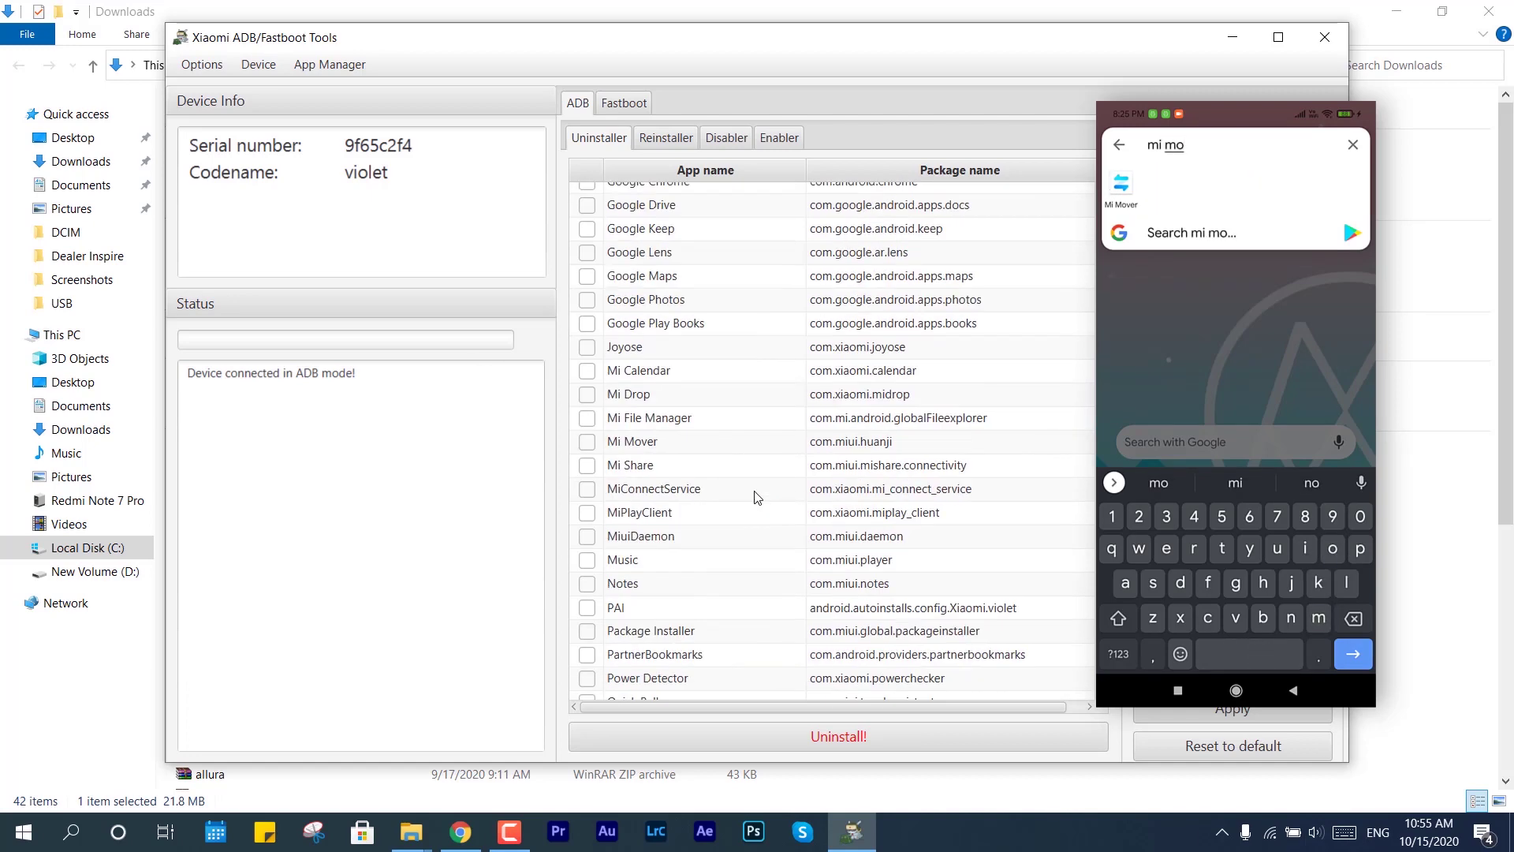
{"action": "scroll", "coordinate": [758, 497], "scroll_direction": "up", "scroll_amount": 3}
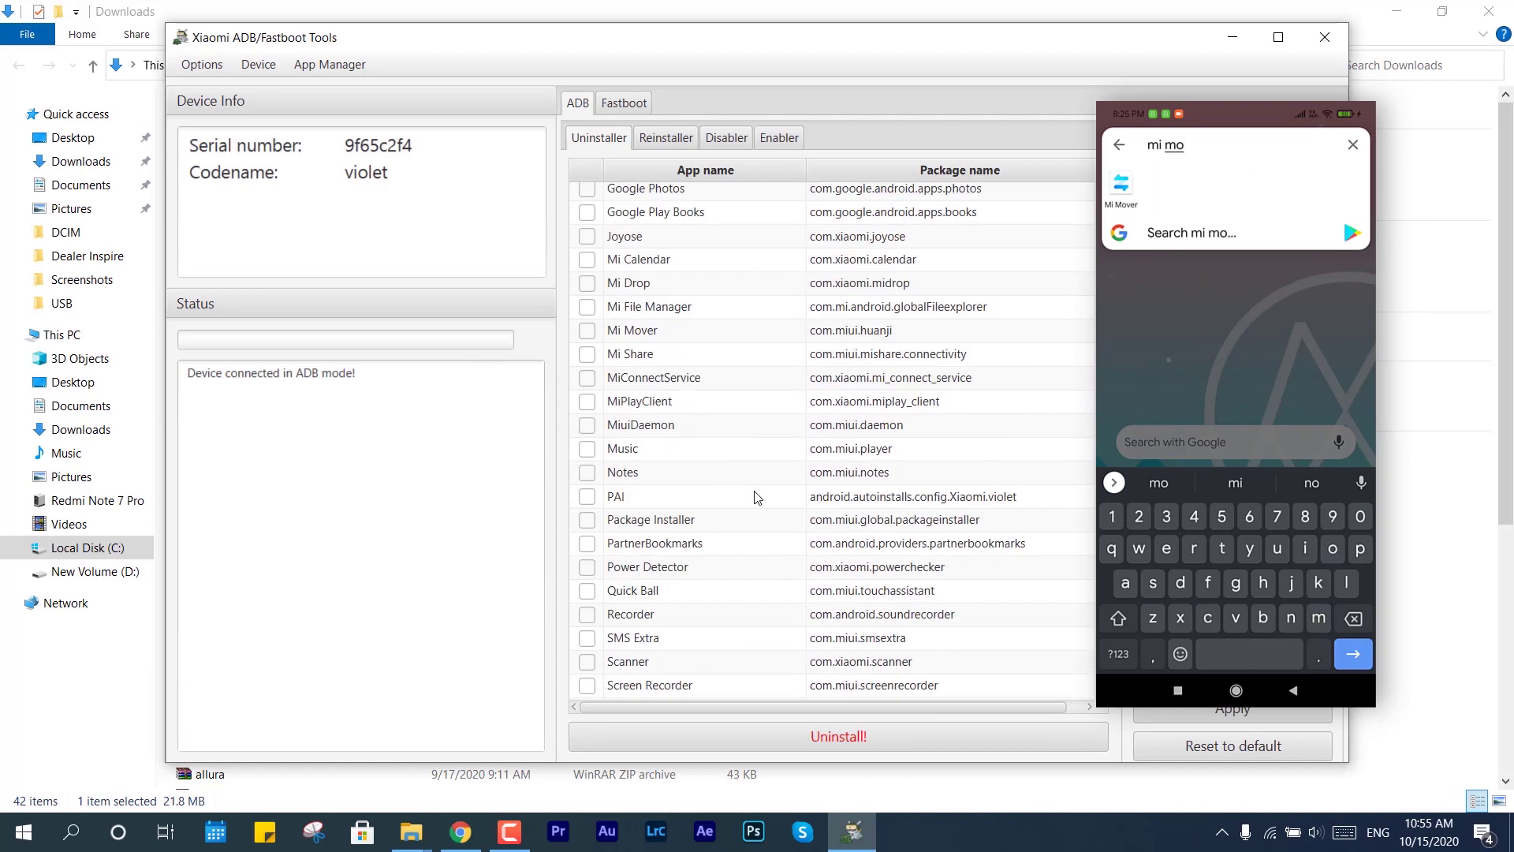
{"action": "left_click", "coordinate": [587, 330]}
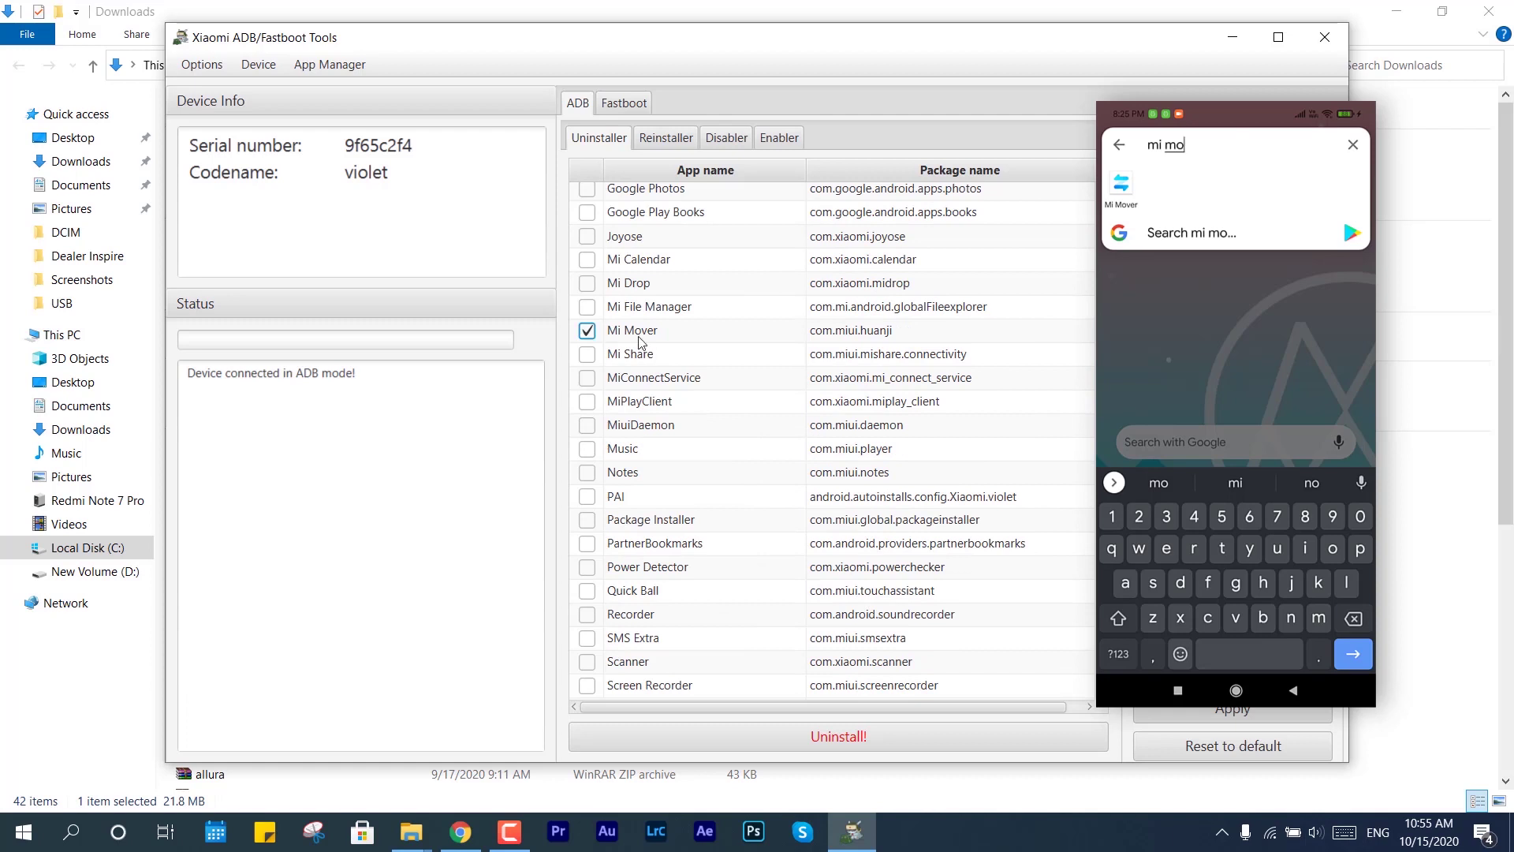
{"action": "left_click", "coordinate": [757, 734]}
{"action": "left_click", "coordinate": [714, 366]}
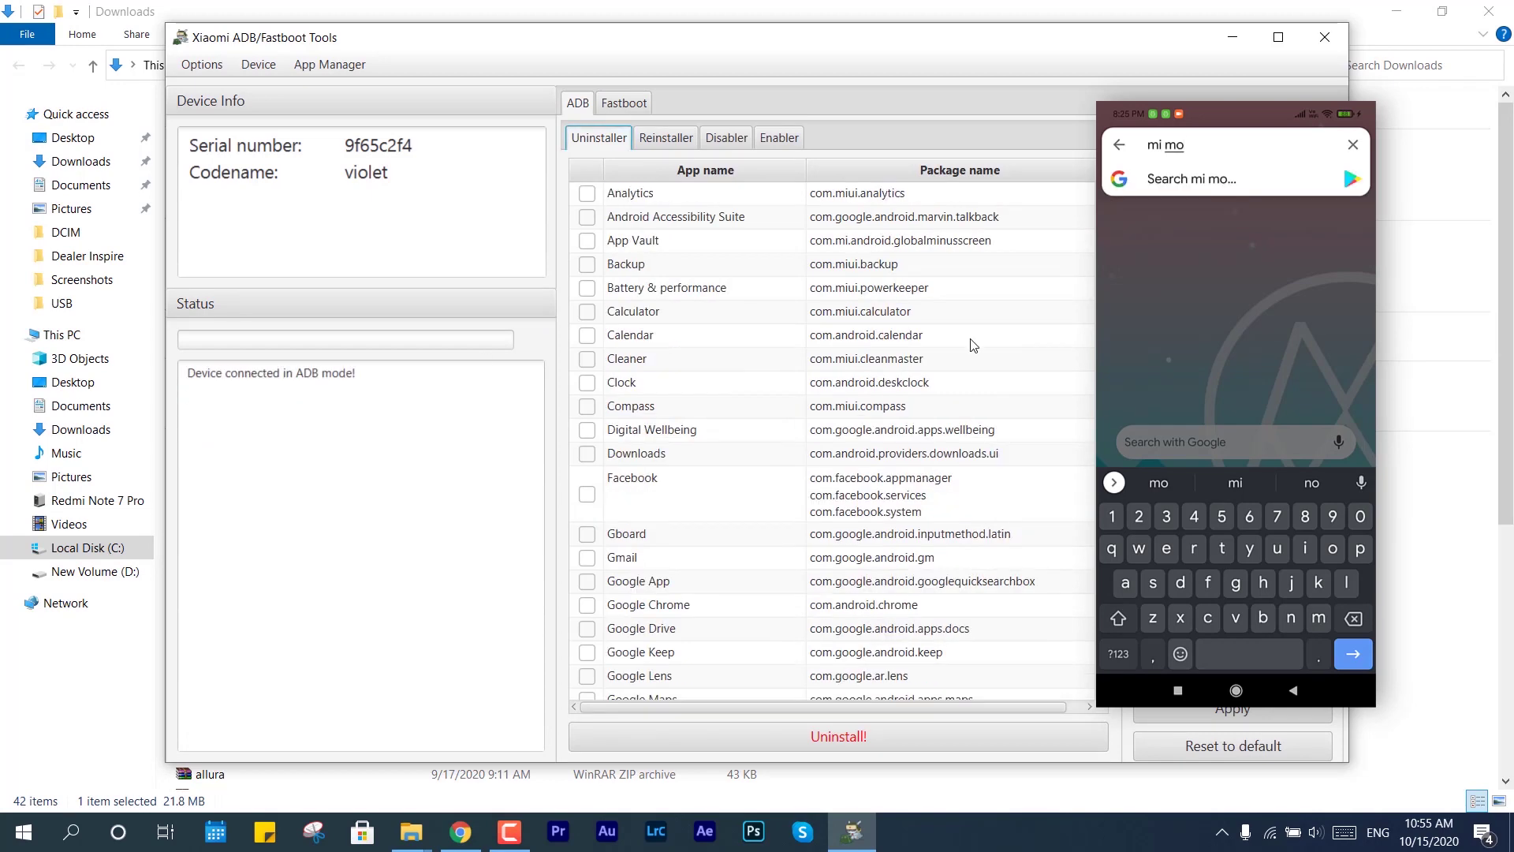
Close Xiaomi ADB/Fastboot Tools and refresh the D:\Deskk\USB folder listing.
{"action": "scroll", "coordinate": [586, 597], "scroll_direction": "down", "scroll_amount": 7}
{"action": "scroll", "coordinate": [587, 597], "scroll_direction": "down", "scroll_amount": 3}
{"action": "scroll", "coordinate": [587, 597], "scroll_direction": "up", "scroll_amount": 10}
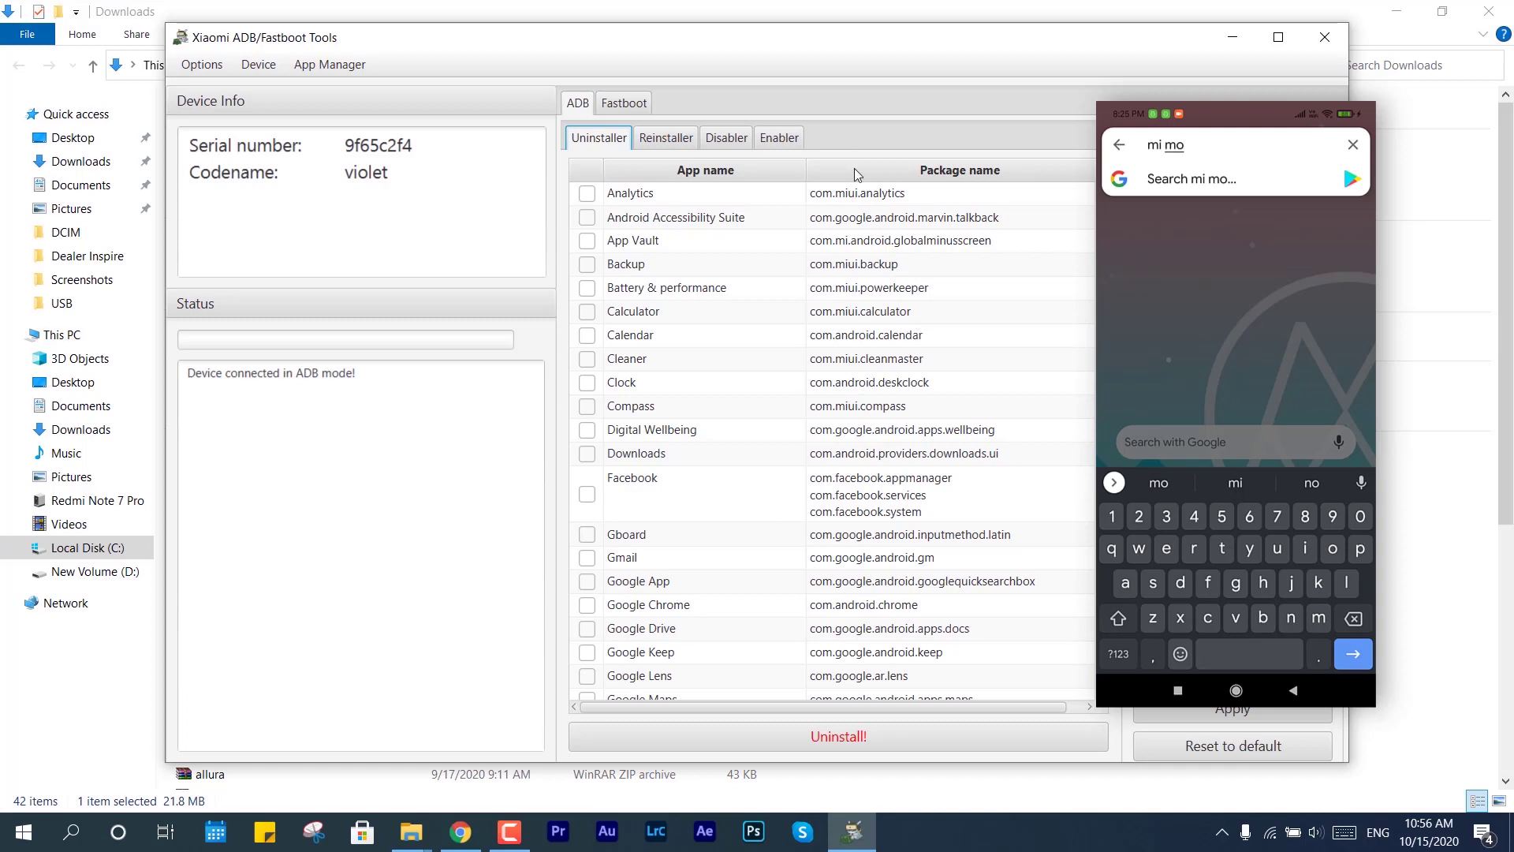
{"action": "left_click", "coordinate": [1325, 37]}
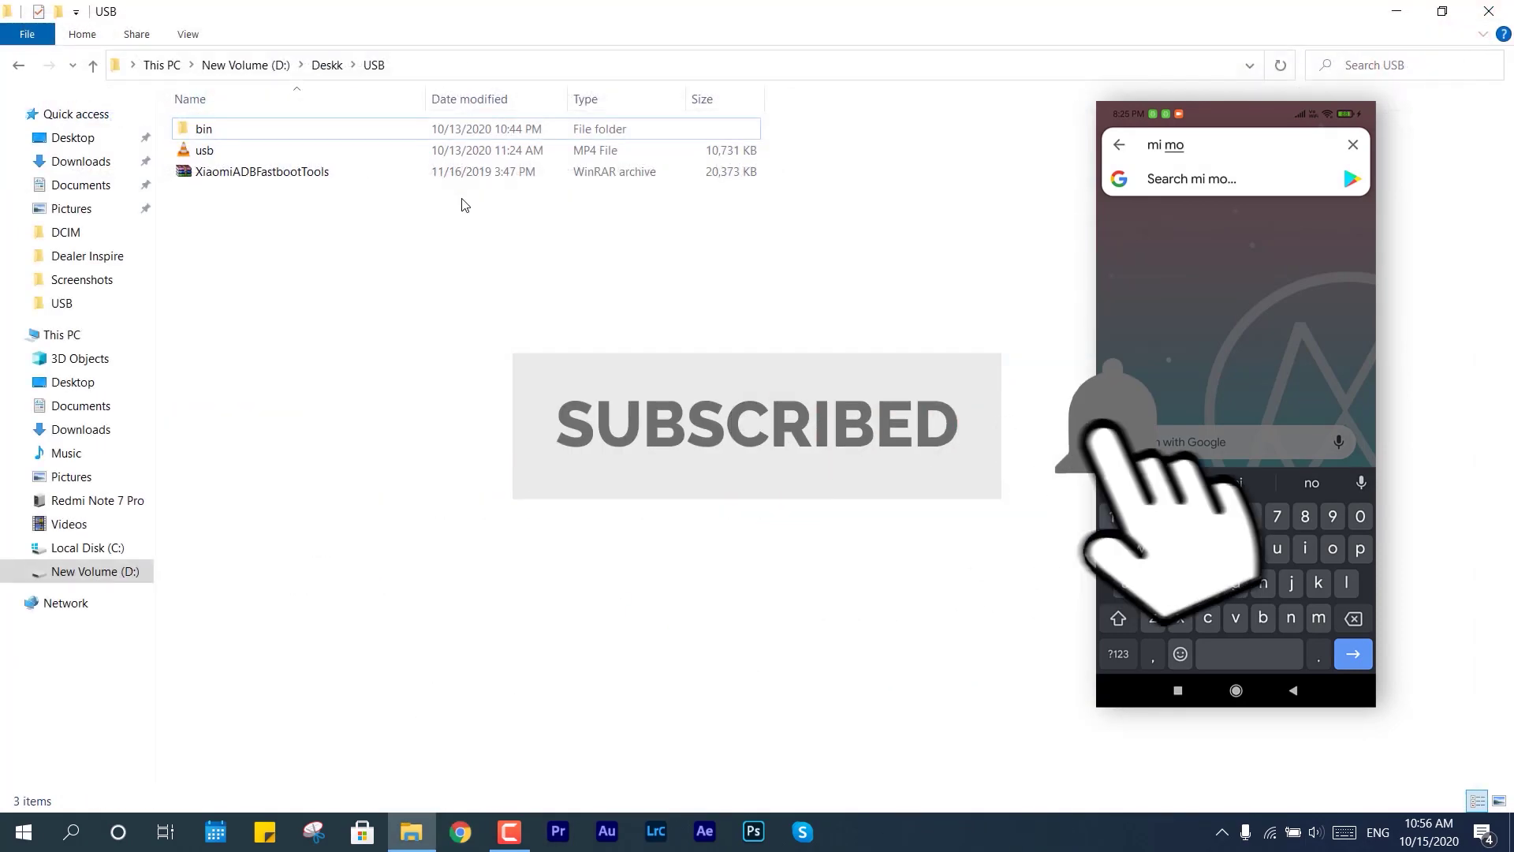
{"action": "right_click", "coordinate": [462, 205]}
{"action": "left_click", "coordinate": [500, 279]}
{"action": "right_click", "coordinate": [23, 832]}
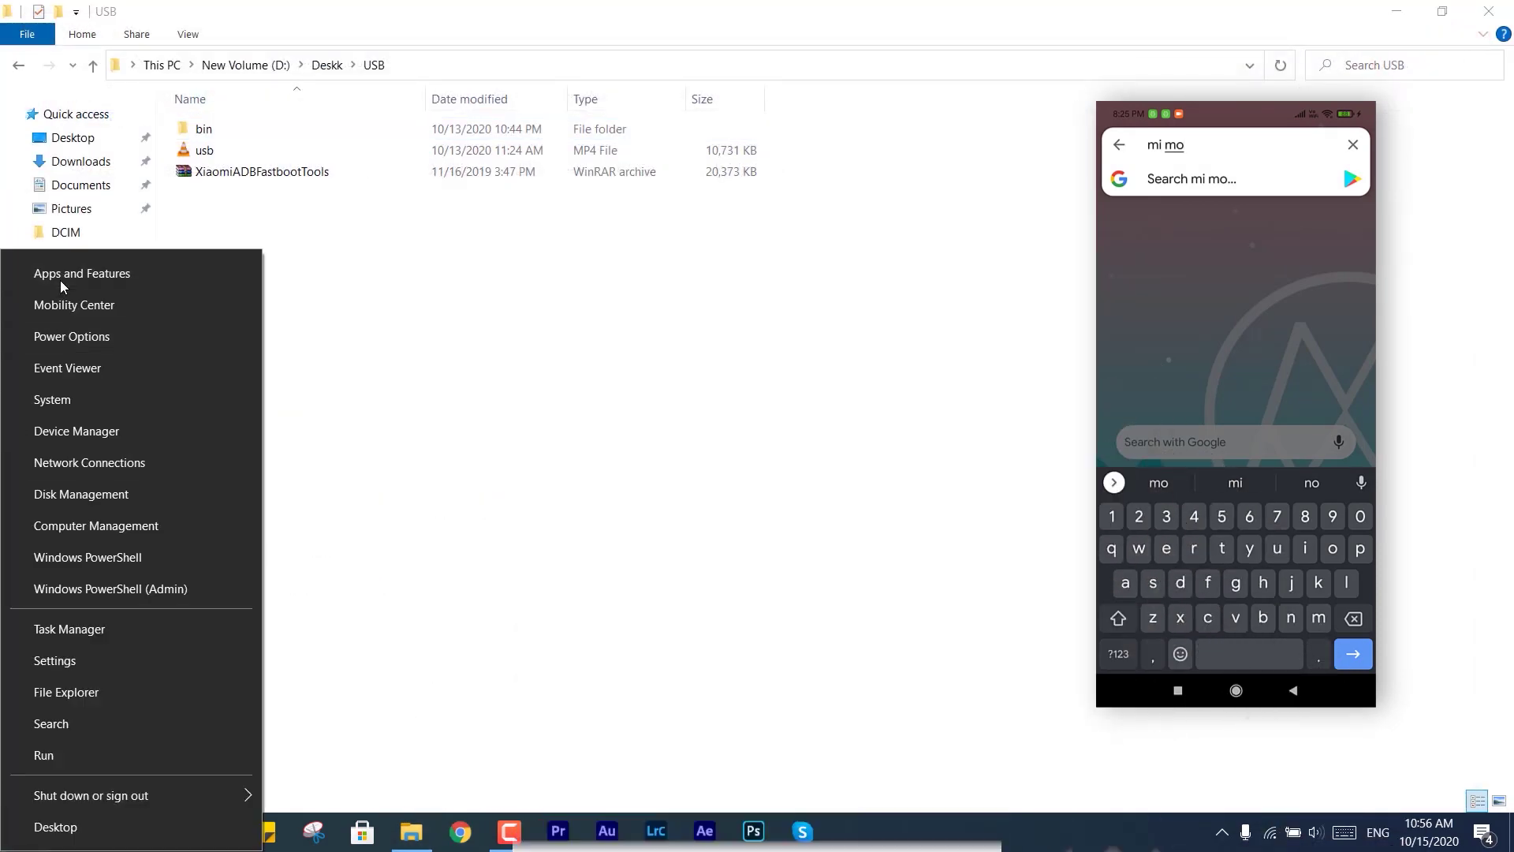